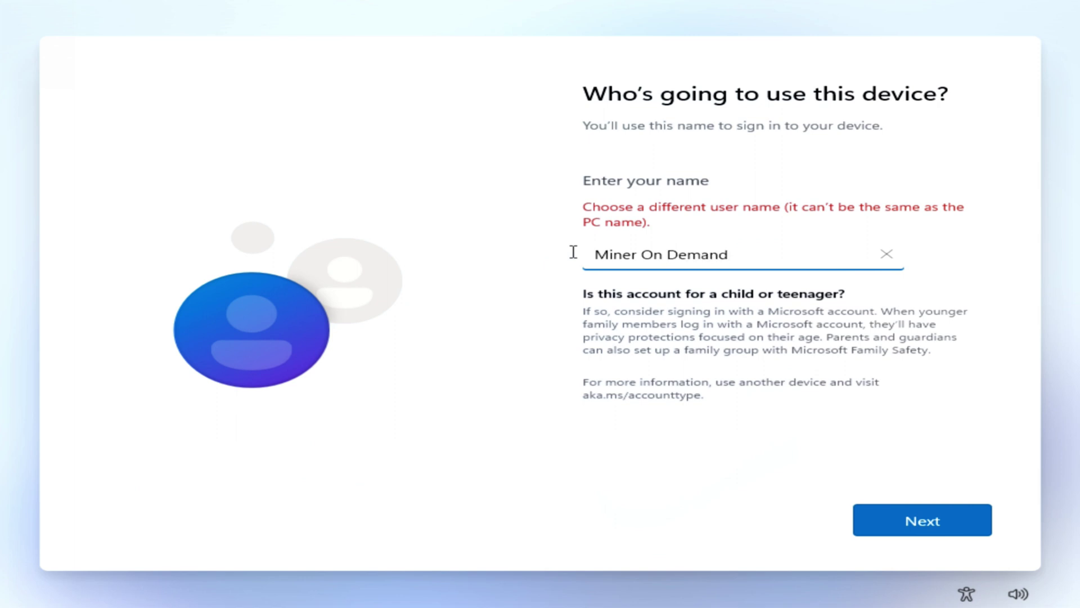
# - Submit the user name for the device's local account and continue the setup with the password left blank
pyautogui.click(889, 511)
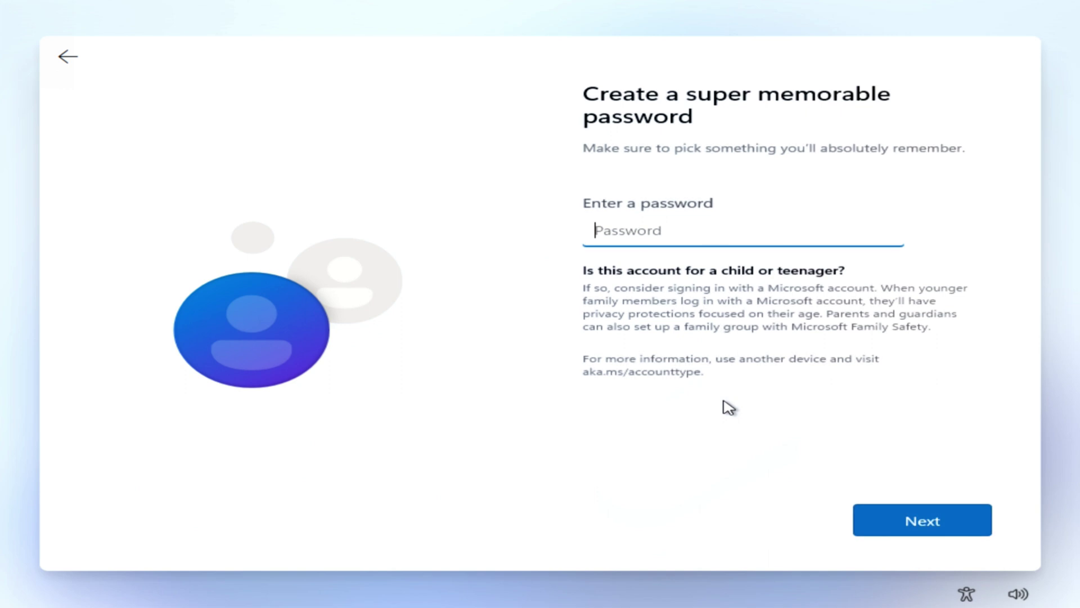
pyautogui.click(881, 533)
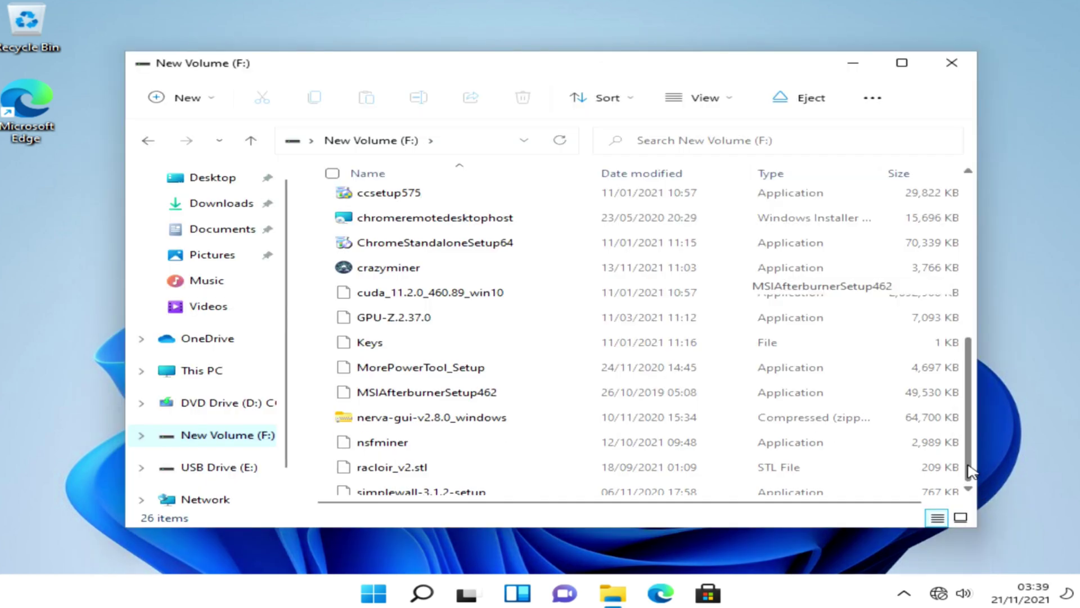
# - Install simplewall from simplewall-3.1.2-setup on drive F:, accepting the license and keeping the default components
pyautogui.scroll(-2, 972, 472)
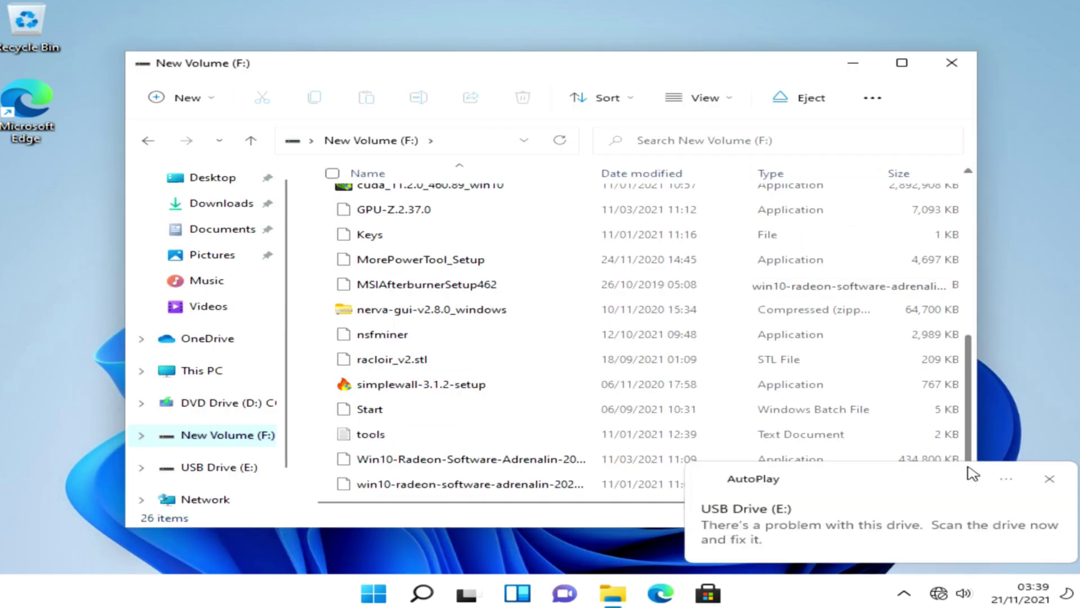
pyautogui.click(396, 389)
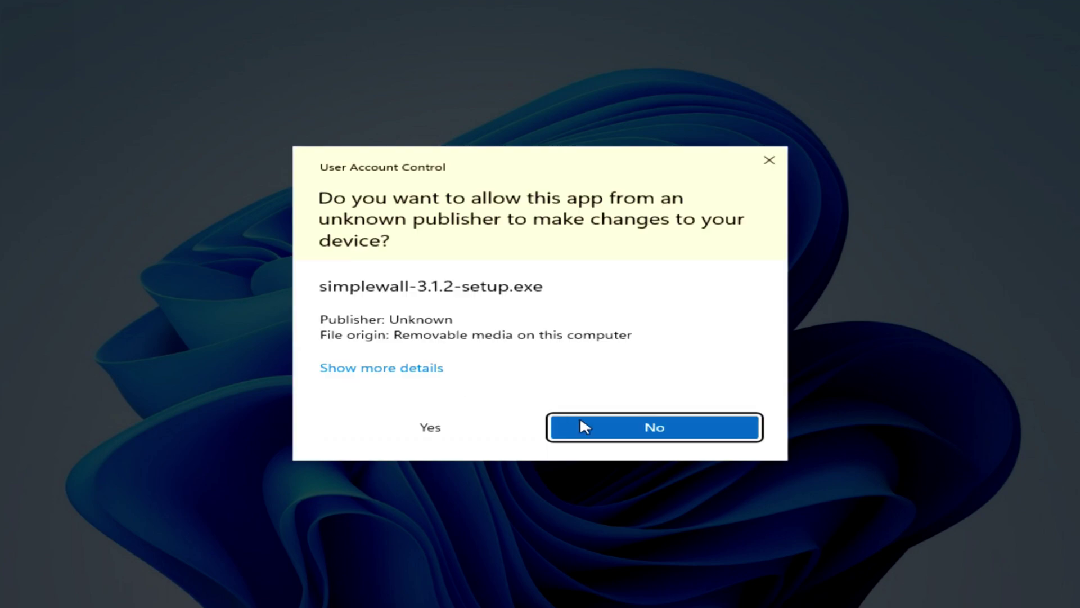
pyautogui.click(489, 428)
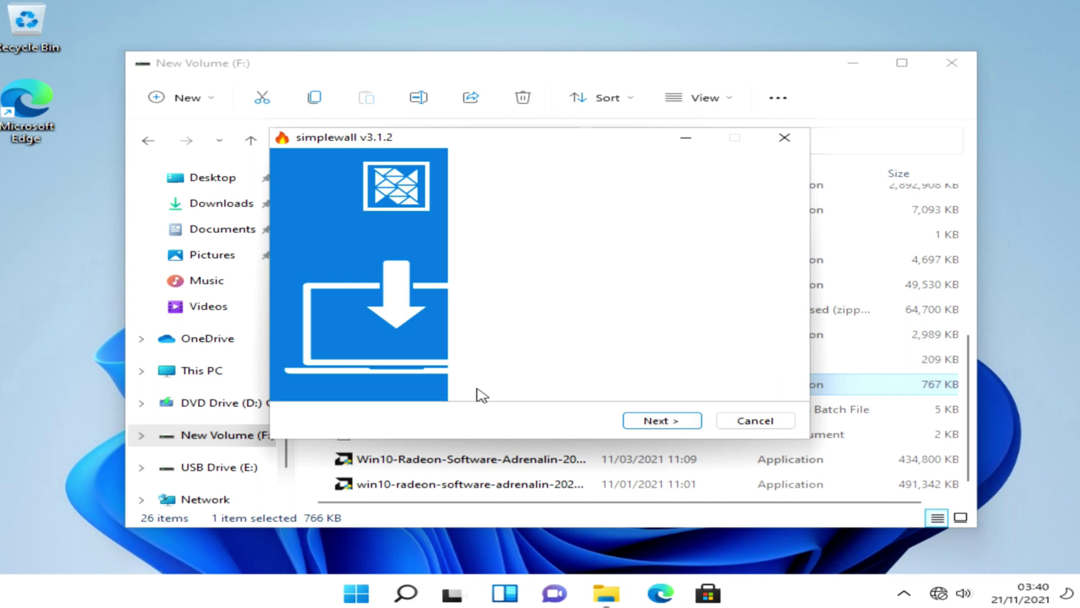
pyautogui.click(632, 426)
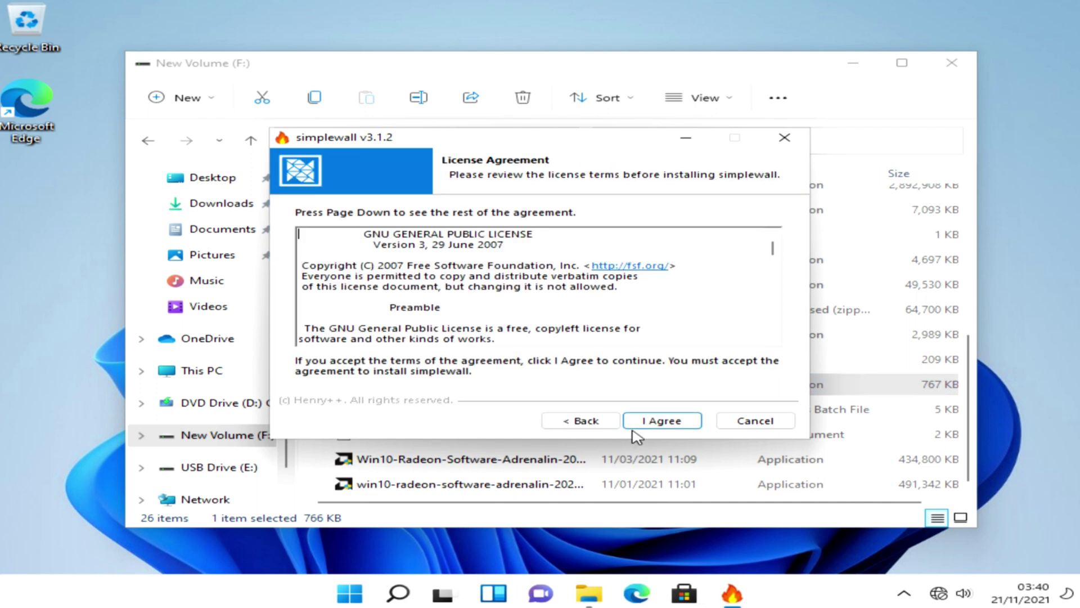
pyautogui.click(640, 431)
pyautogui.click(640, 431)
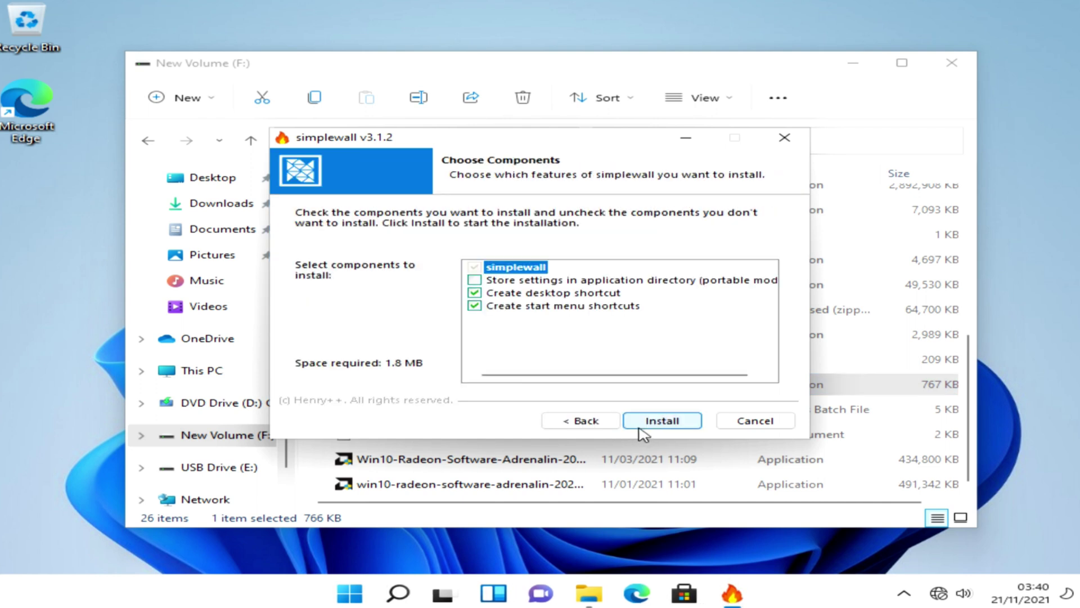
pyautogui.click(640, 430)
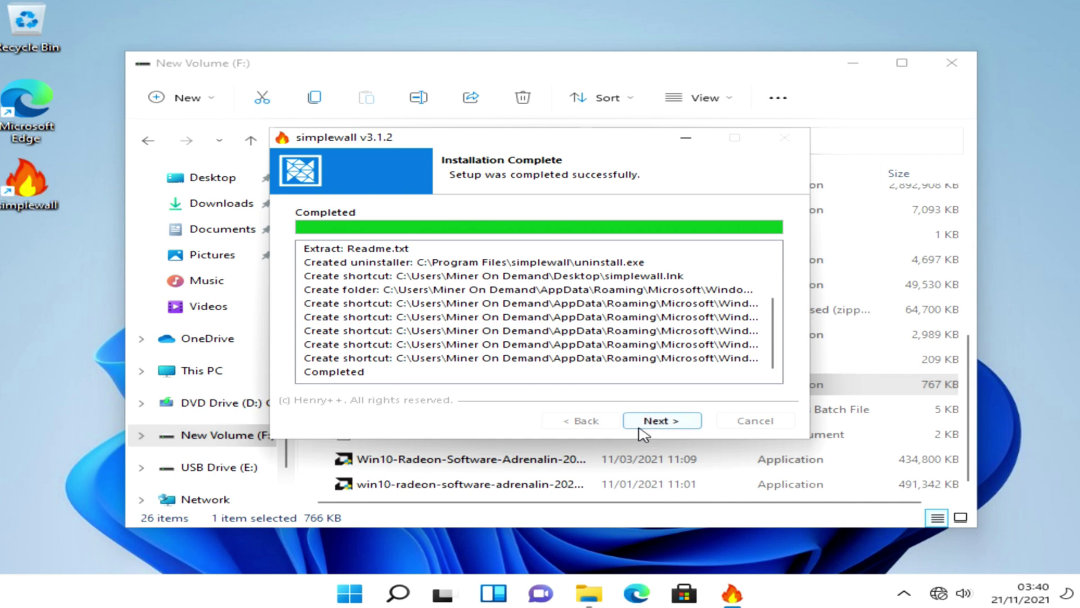
pyautogui.click(640, 430)
pyautogui.click(641, 422)
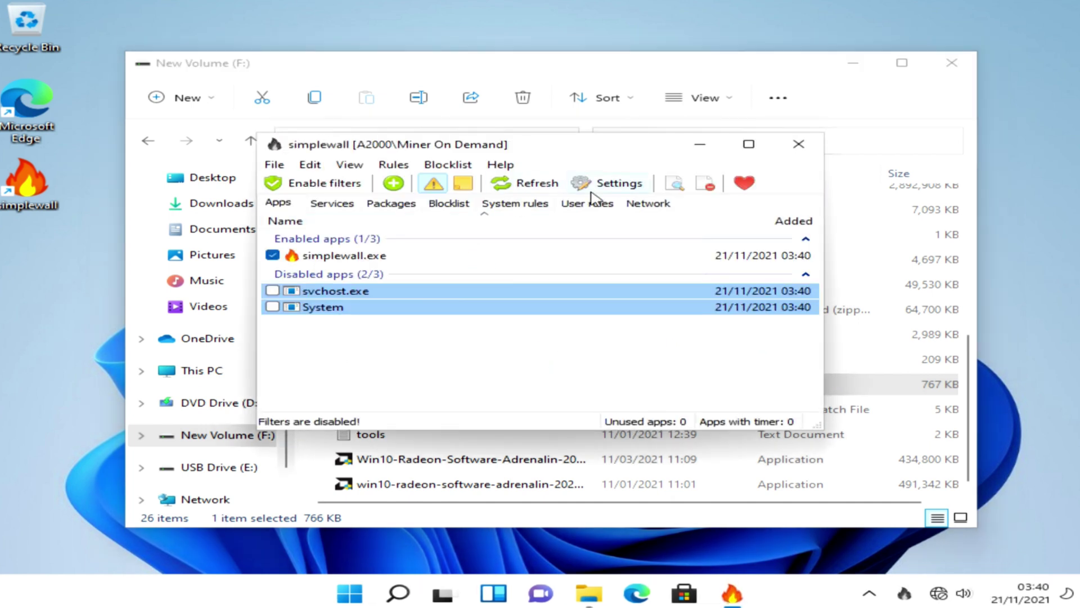
# - Set simplewall to load on system startup, start minimized and skip the UAC prompt, disable periodic update checks, and close its window
pyautogui.click(611, 184)
pyautogui.click(475, 204)
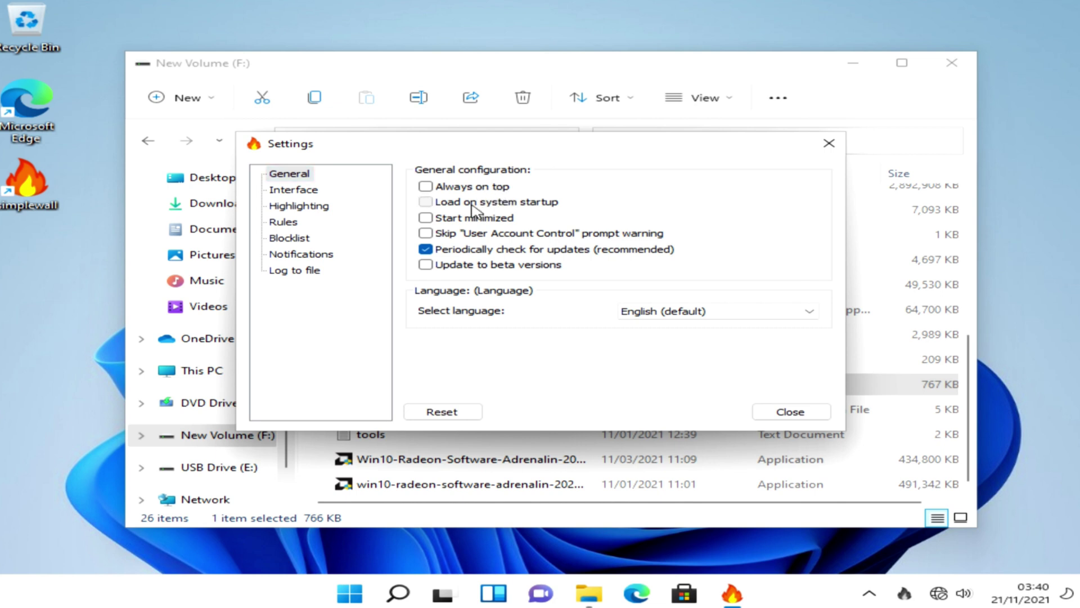
pyautogui.click(461, 251)
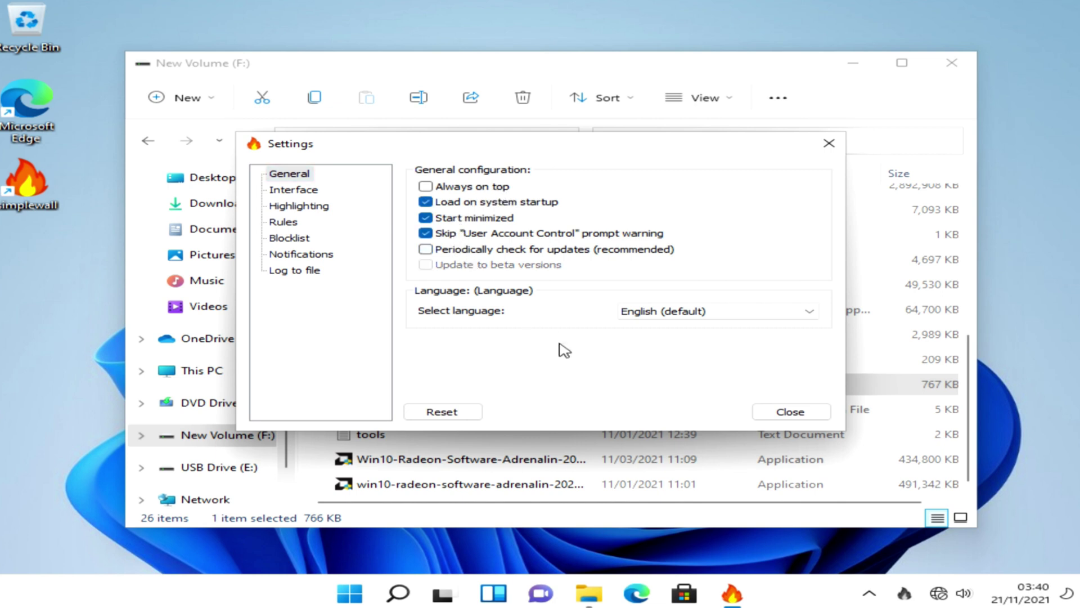
pyautogui.click(782, 412)
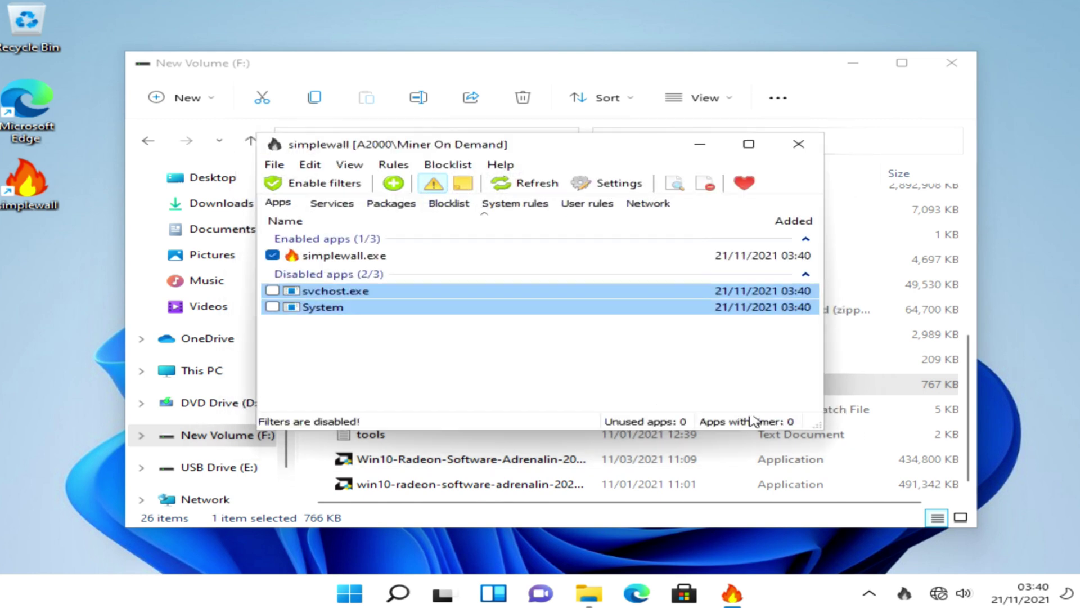
pyautogui.click(796, 148)
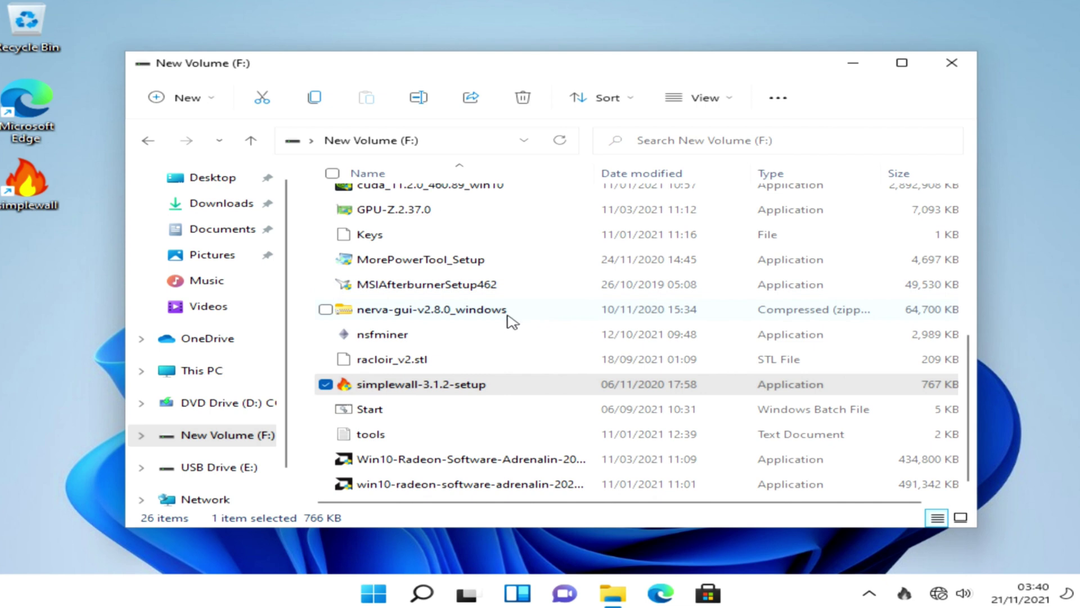
# - Run the ccsetup575 installer from drive F: and allow it to make changes to install CCleaner
pyautogui.scroll(2, 433, 384)
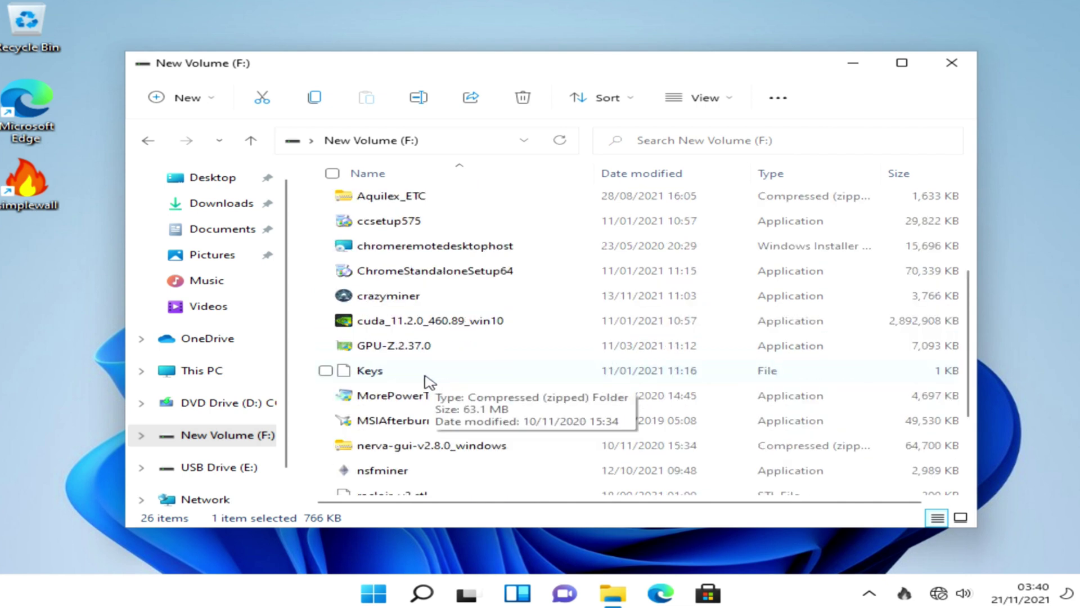
pyautogui.scroll(1, 430, 382)
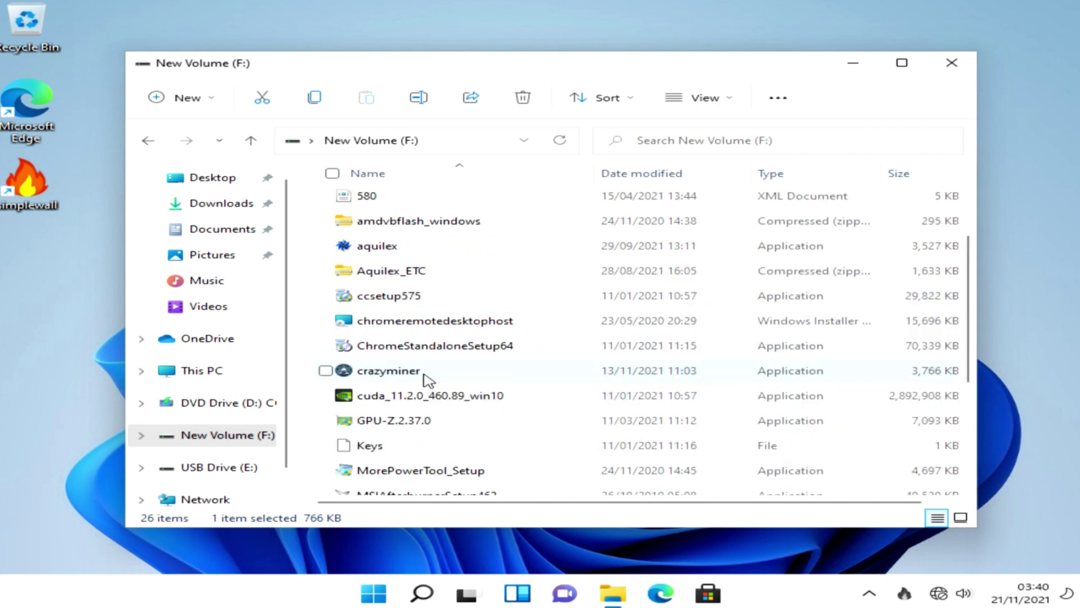
pyautogui.click(388, 299)
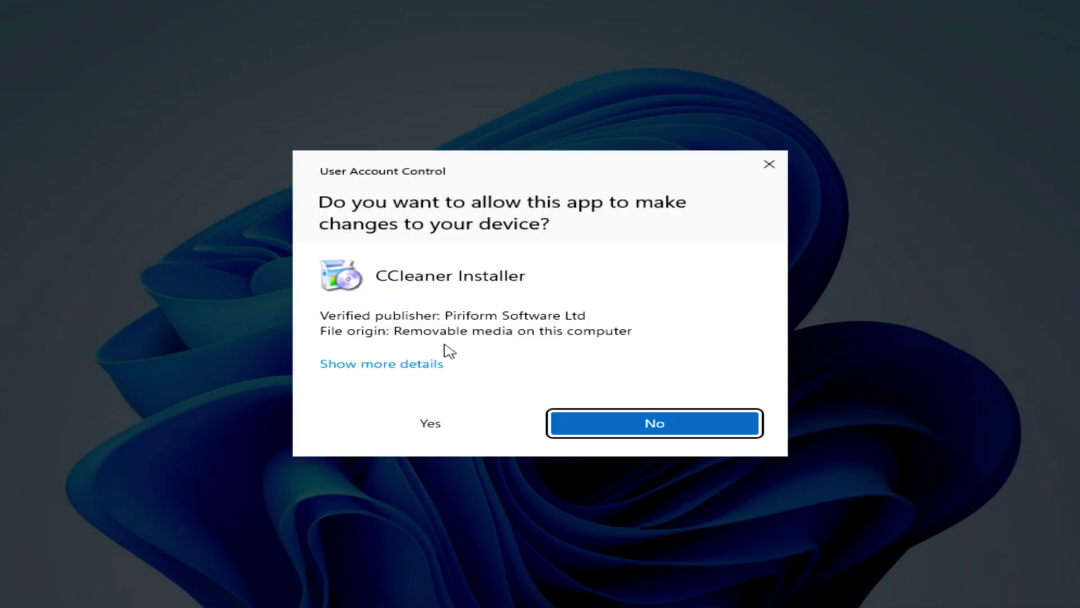
pyautogui.click(520, 432)
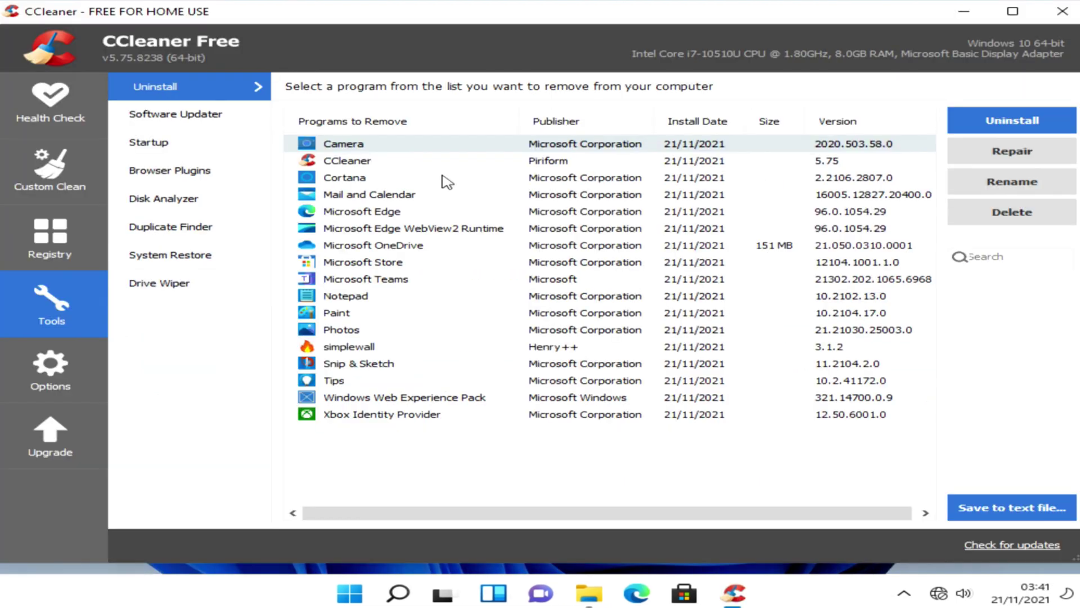
# - Uninstall Cortana and the Mail and Calendar app from the list of installed programs
pyautogui.click(394, 180)
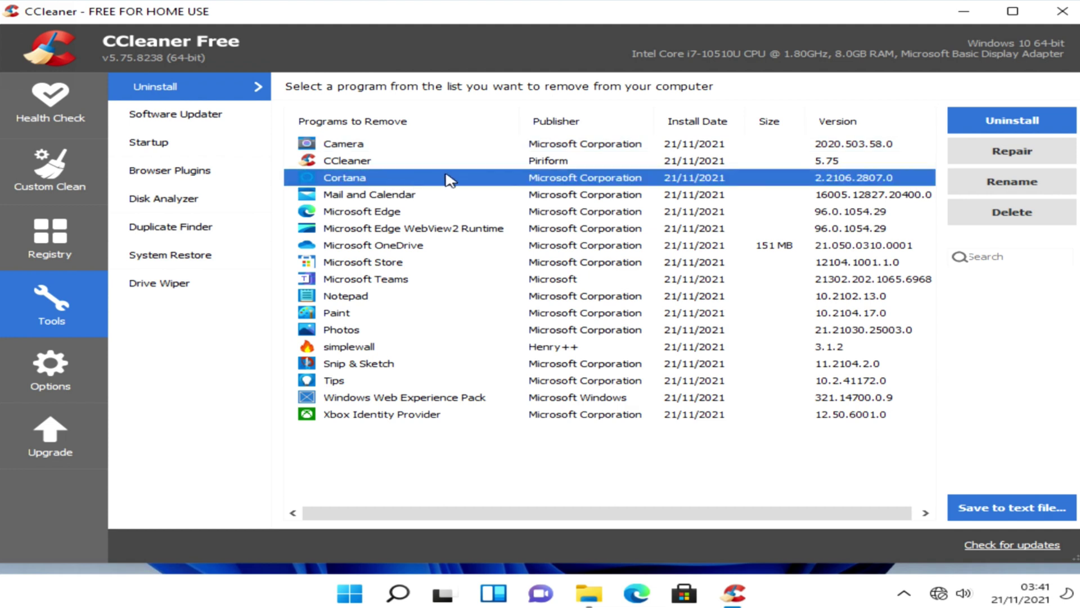
pyautogui.click(970, 135)
pyautogui.click(583, 338)
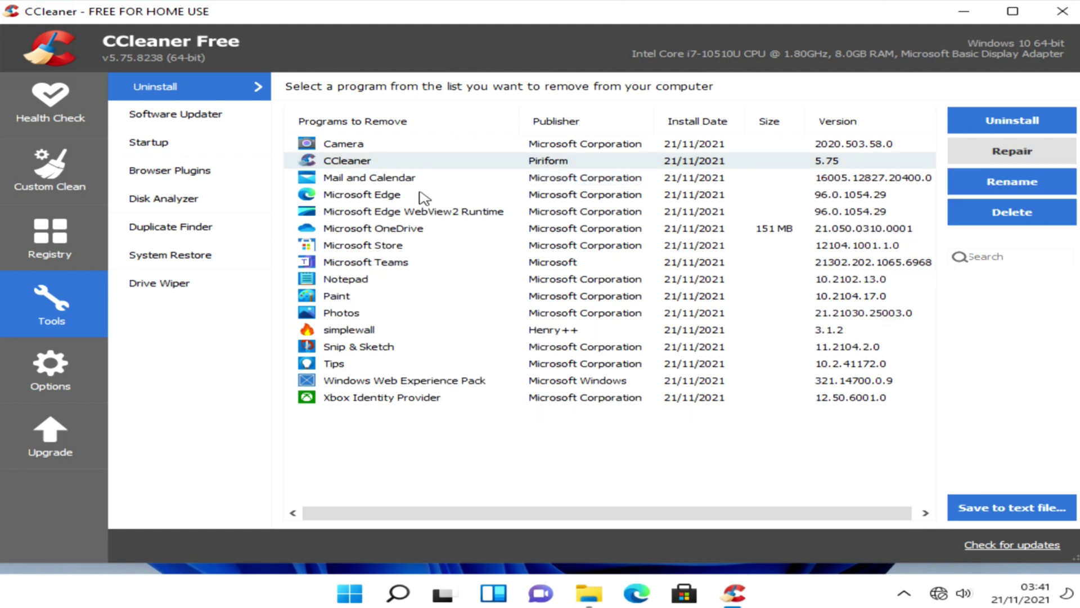
pyautogui.click(422, 178)
pyautogui.click(1007, 118)
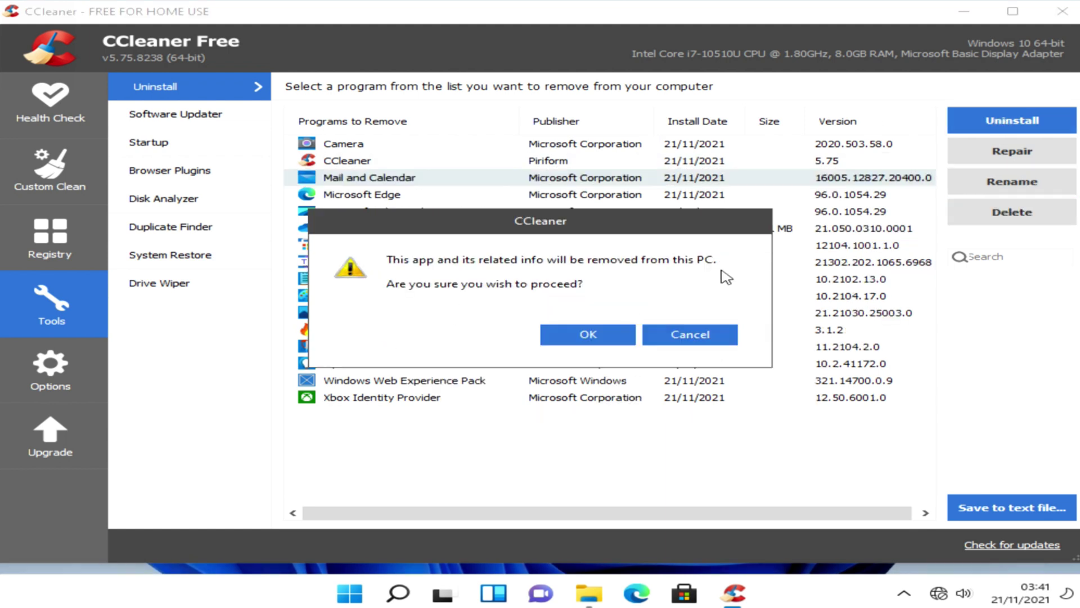
pyautogui.click(590, 335)
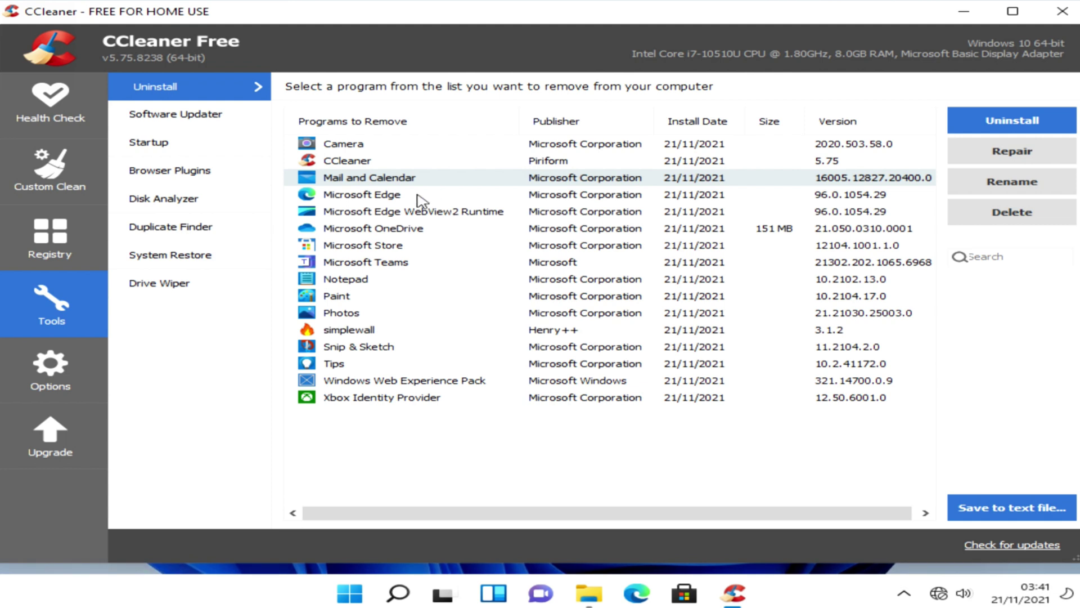
# - Delete the MicrosoftEdgeUpdateTaskMachineUA and CCleanerSkipUAC scheduled tasks from the startup entries
pyautogui.click(147, 144)
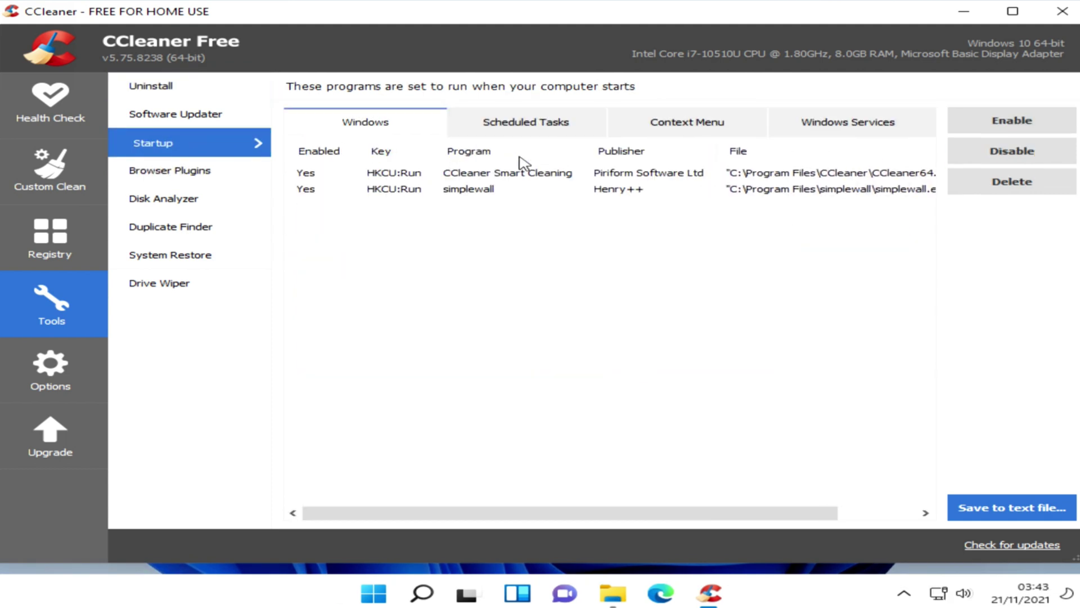
pyautogui.click(549, 179)
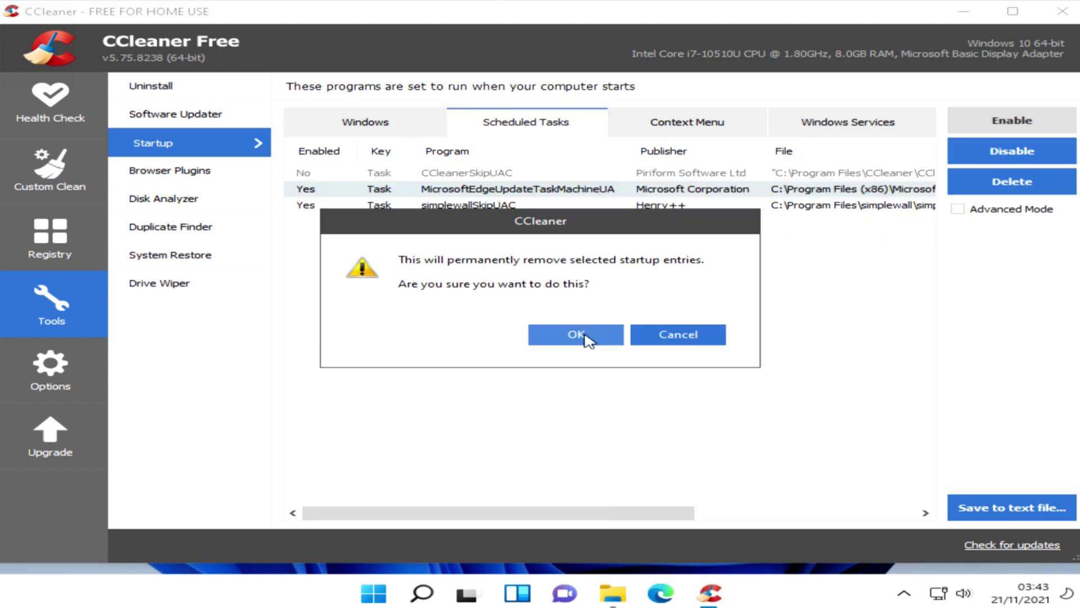
pyautogui.click(585, 335)
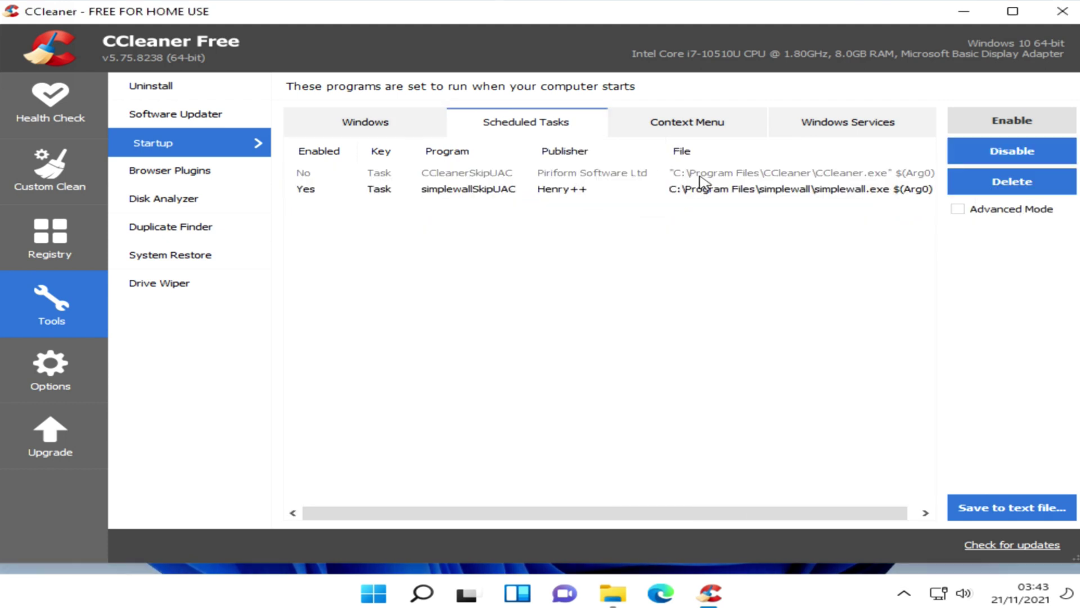
pyautogui.click(725, 175)
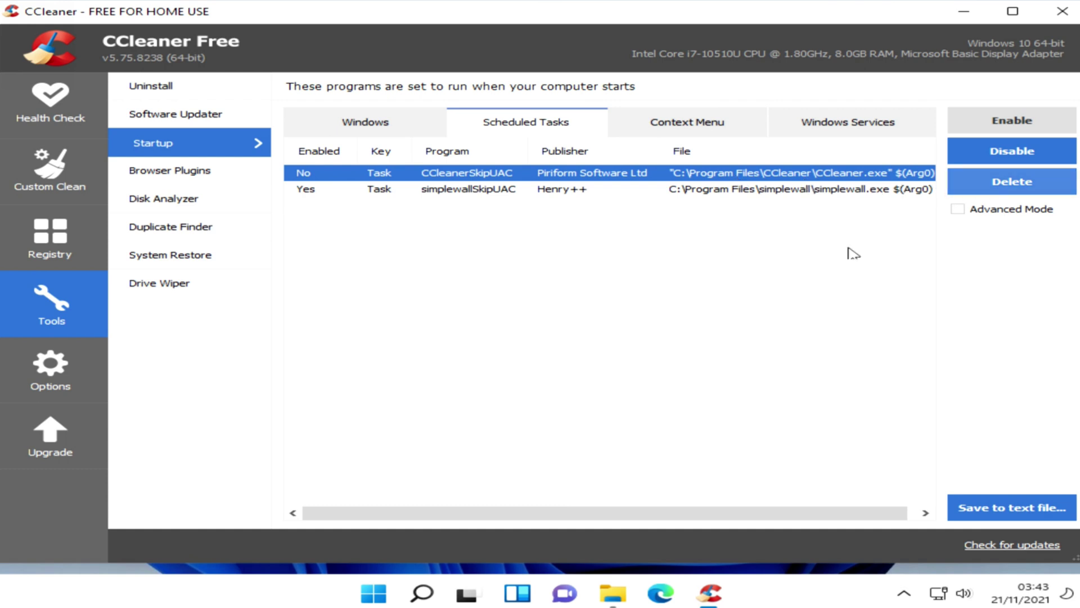
pyautogui.click(597, 343)
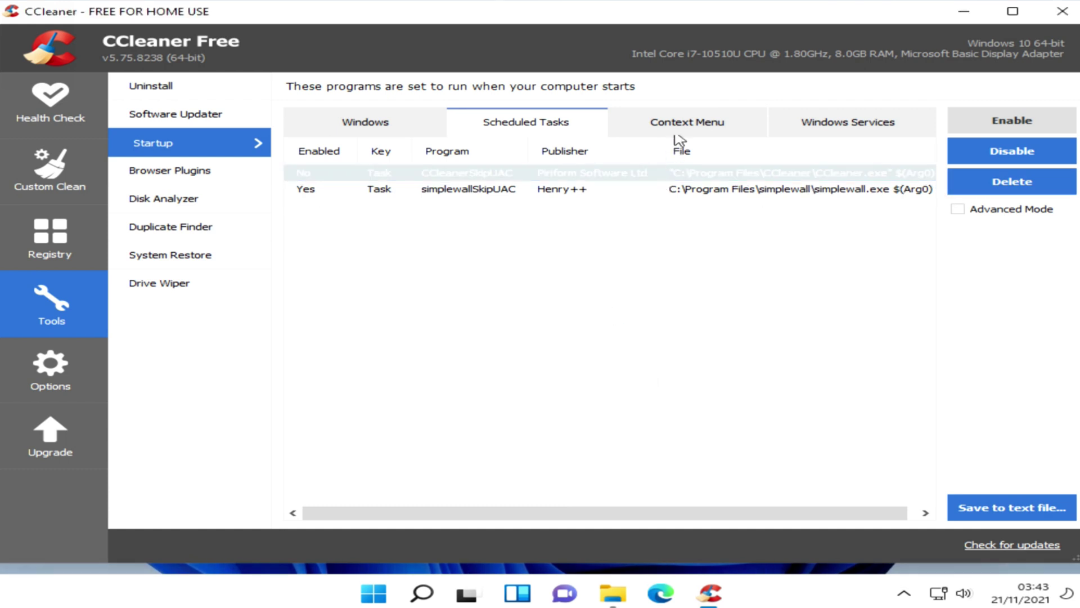
# - Review the Windows services, the Windows startup entries and the remaining installed programs
pyautogui.click(827, 128)
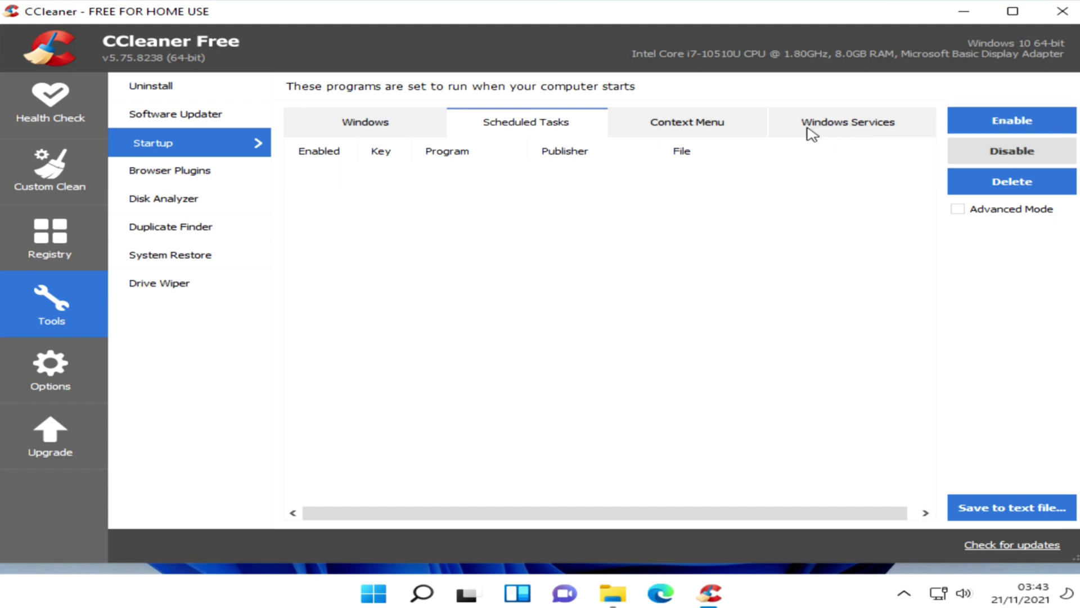
pyautogui.click(362, 121)
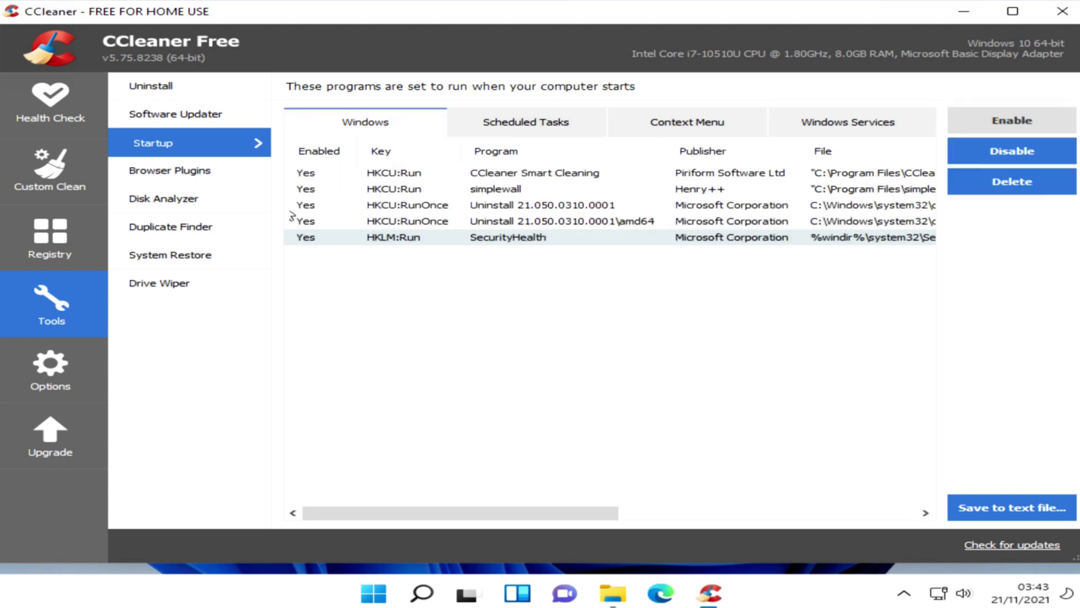
pyautogui.click(166, 93)
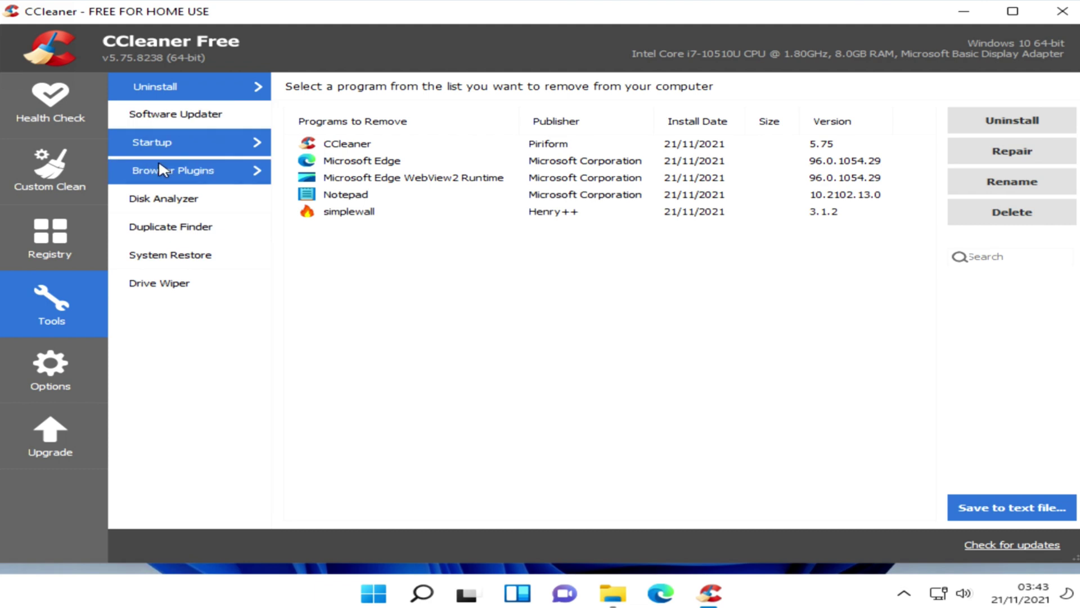
# - Scan the registry for issues and fix all selected ones without making a backup
pyautogui.click(63, 257)
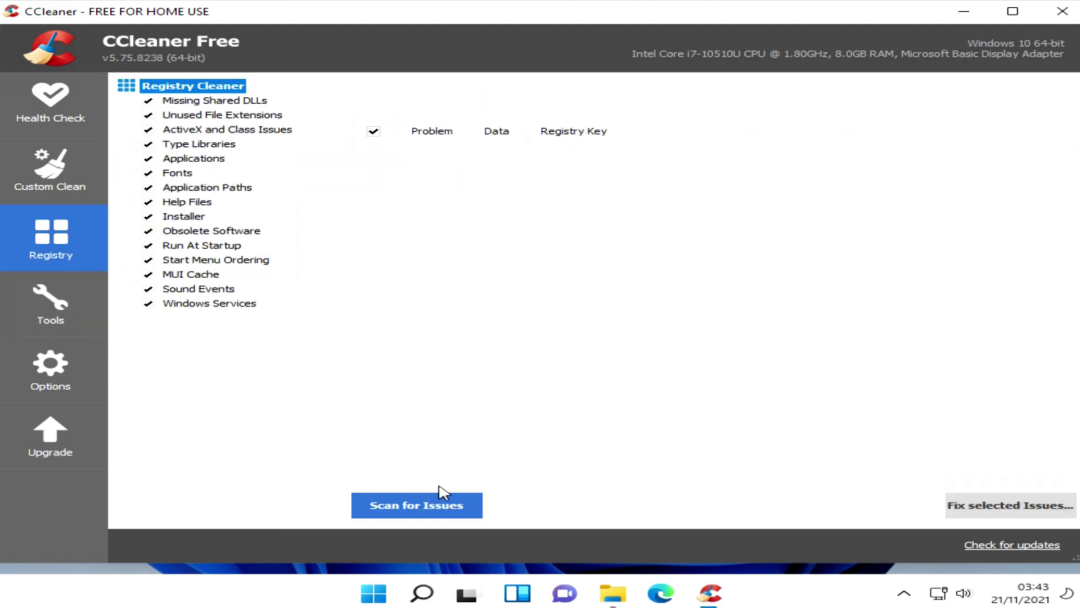
pyautogui.click(437, 510)
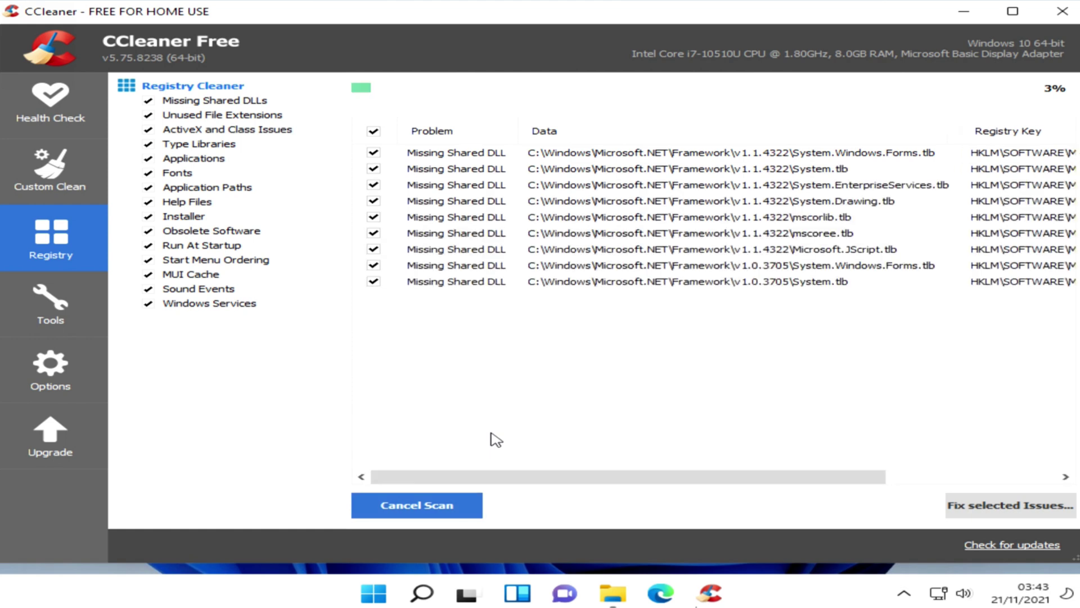
pyautogui.click(976, 505)
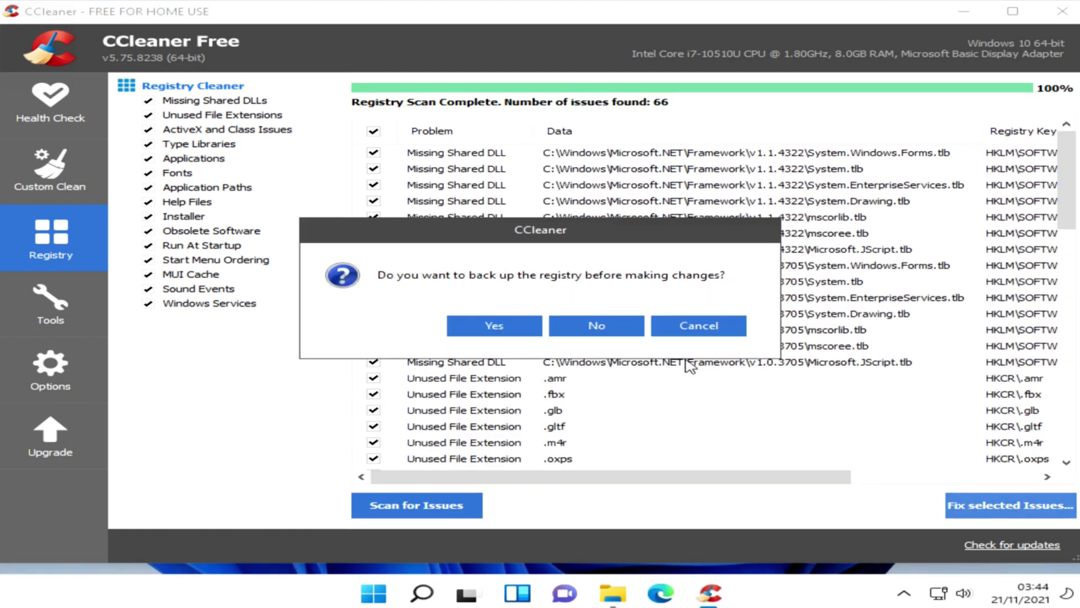
pyautogui.click(579, 325)
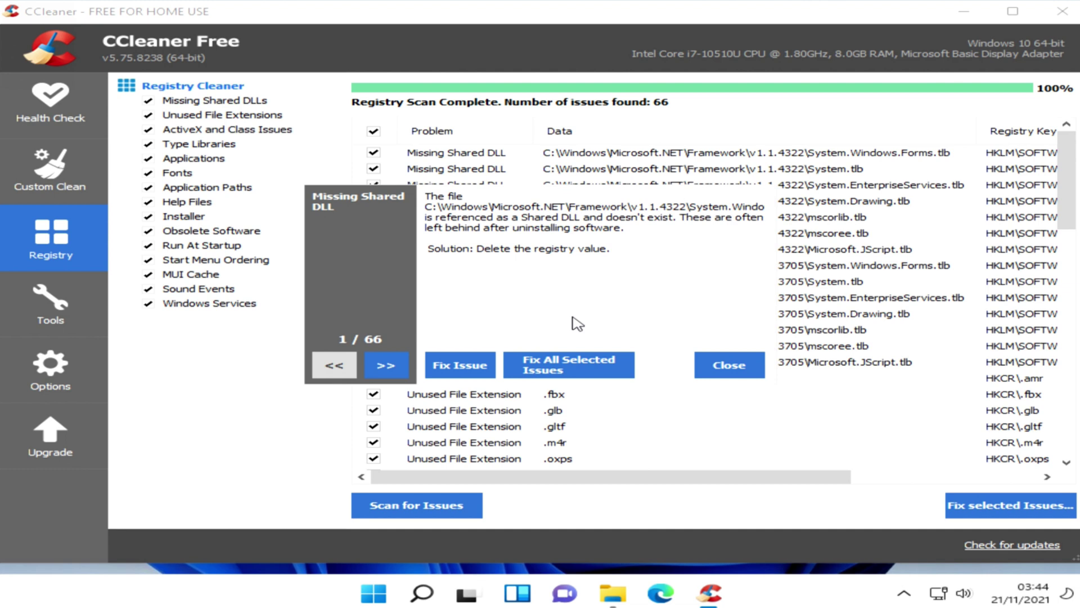
pyautogui.click(567, 360)
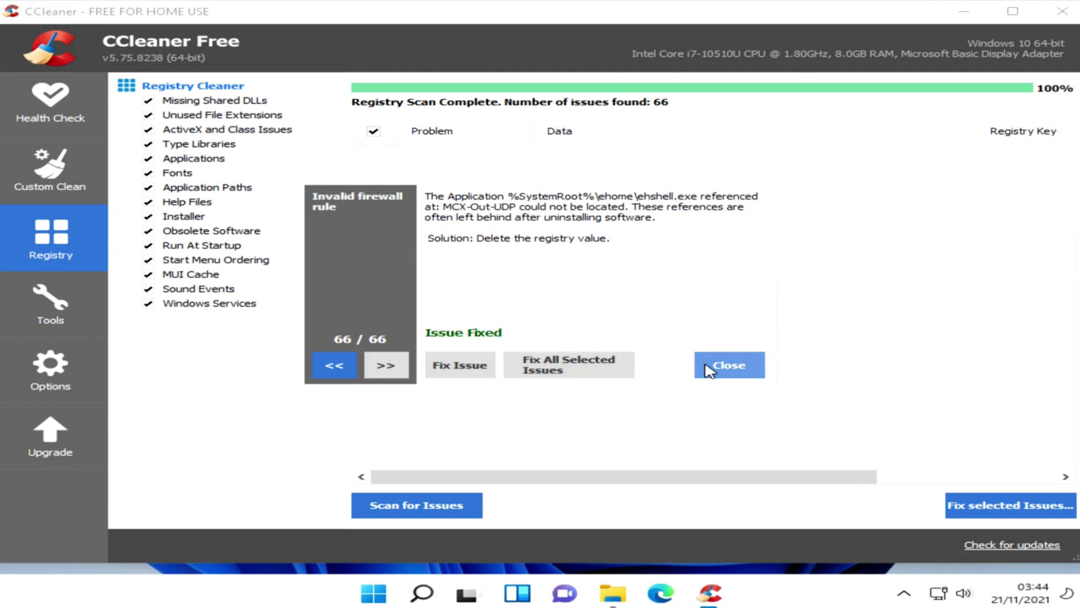
pyautogui.click(706, 365)
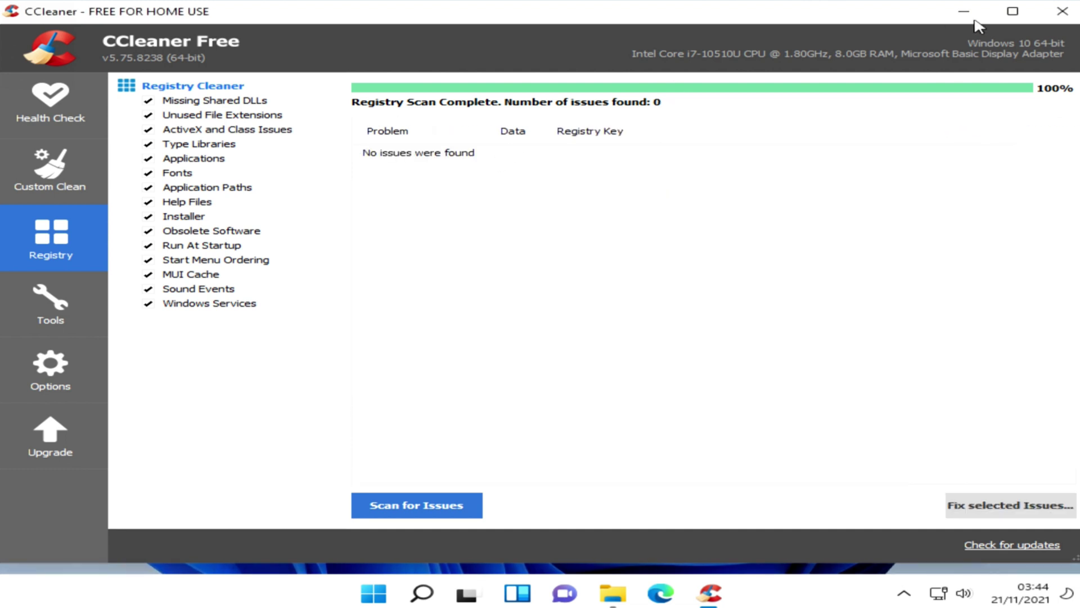
# - Run a custom clean with the preselected items, accept the file deletion, and close the New Volume (F:) window
pyautogui.click(43, 183)
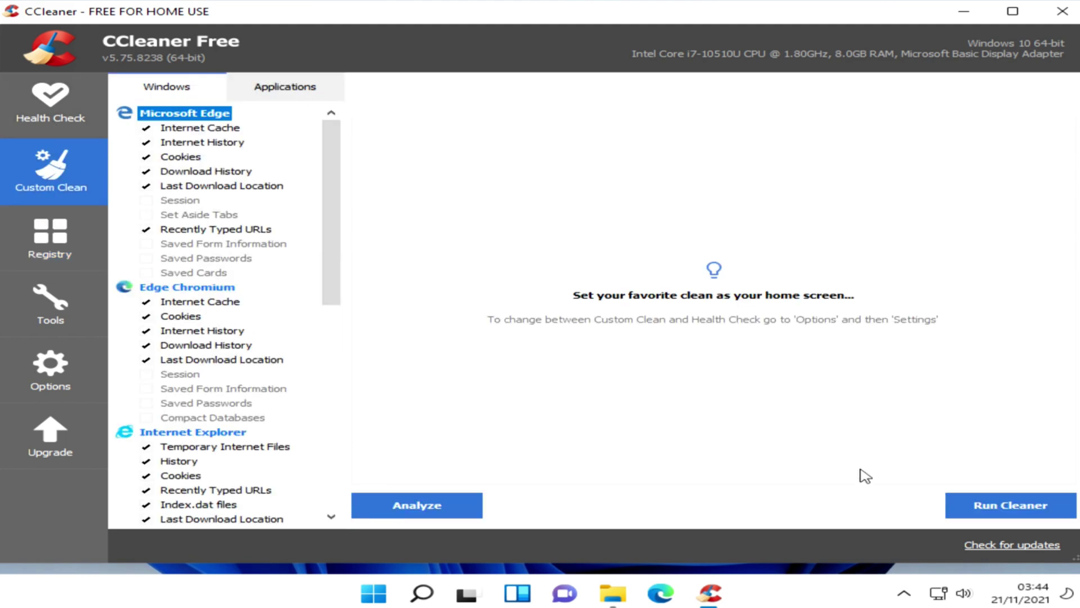
pyautogui.click(972, 516)
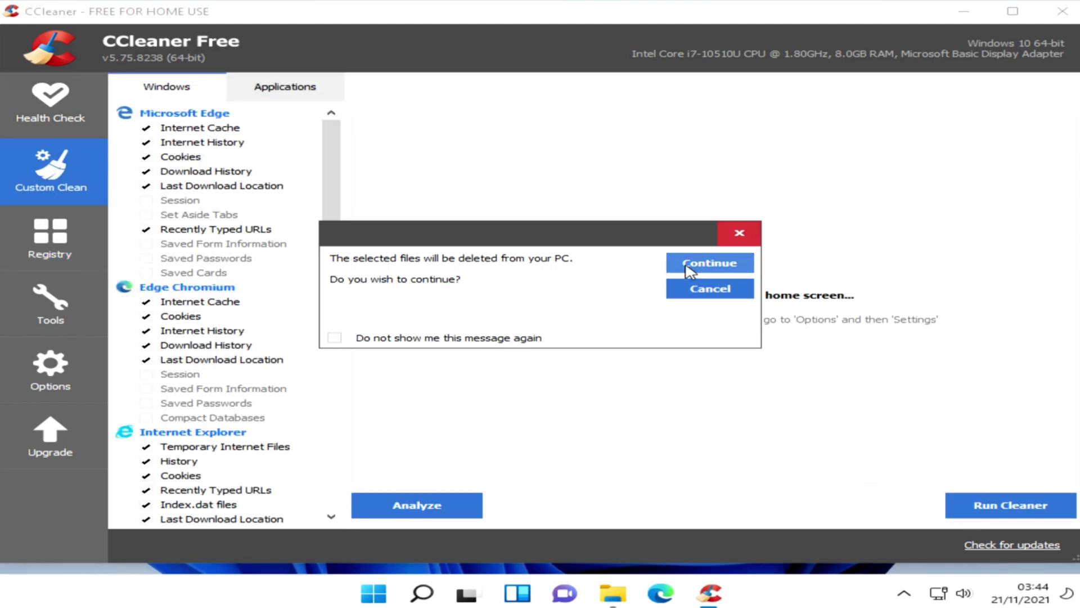
pyautogui.click(710, 263)
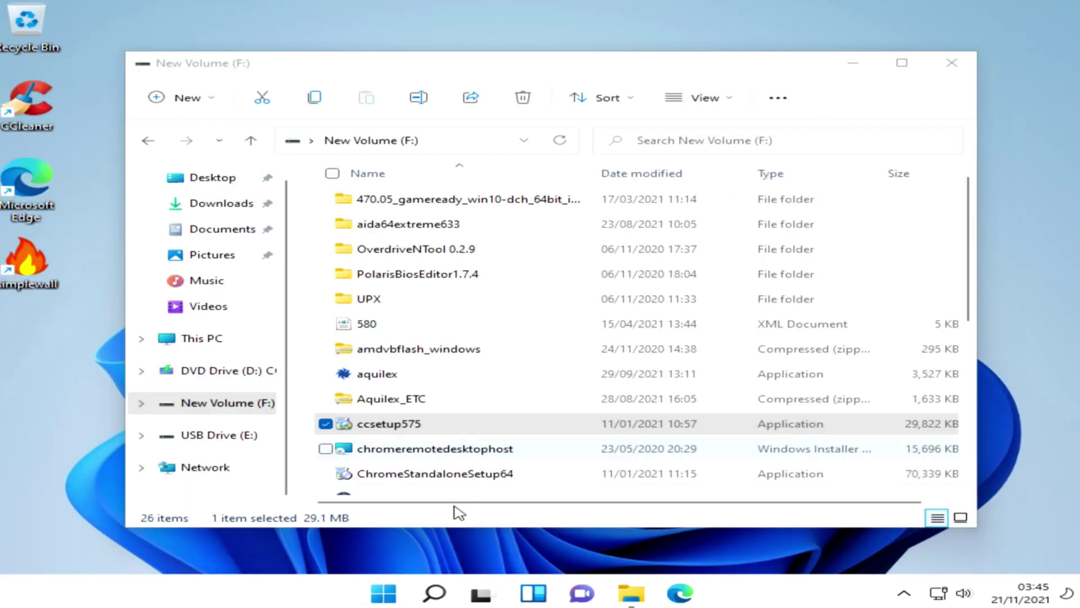
pyautogui.click(952, 63)
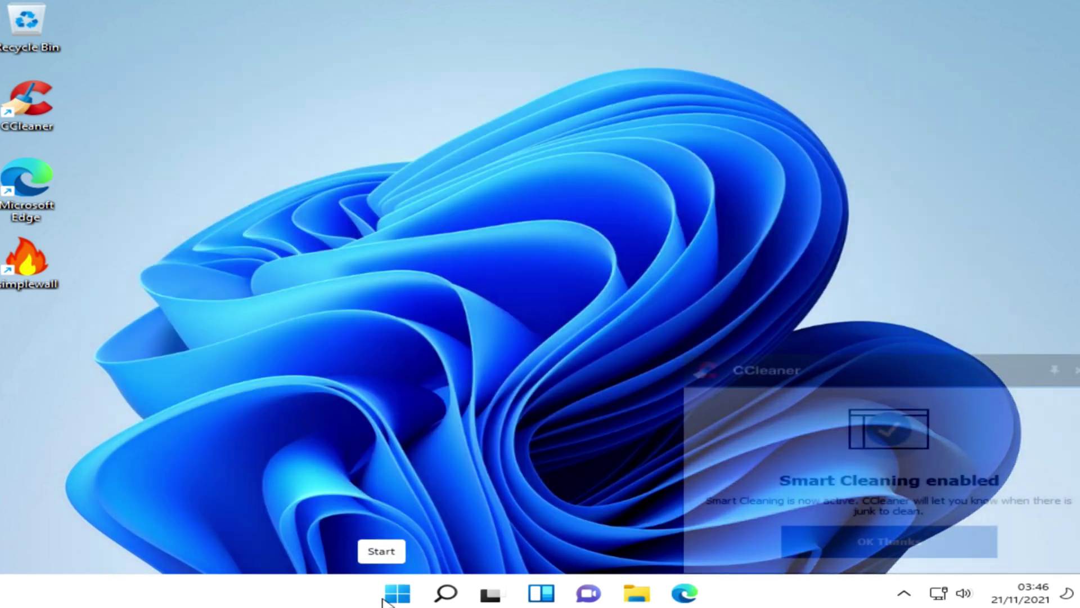
# - Launch Registry Editor with the regedit command, allow it to make changes, and dismiss the Smart Cleaning notification
pyautogui.rightClick(388, 596)
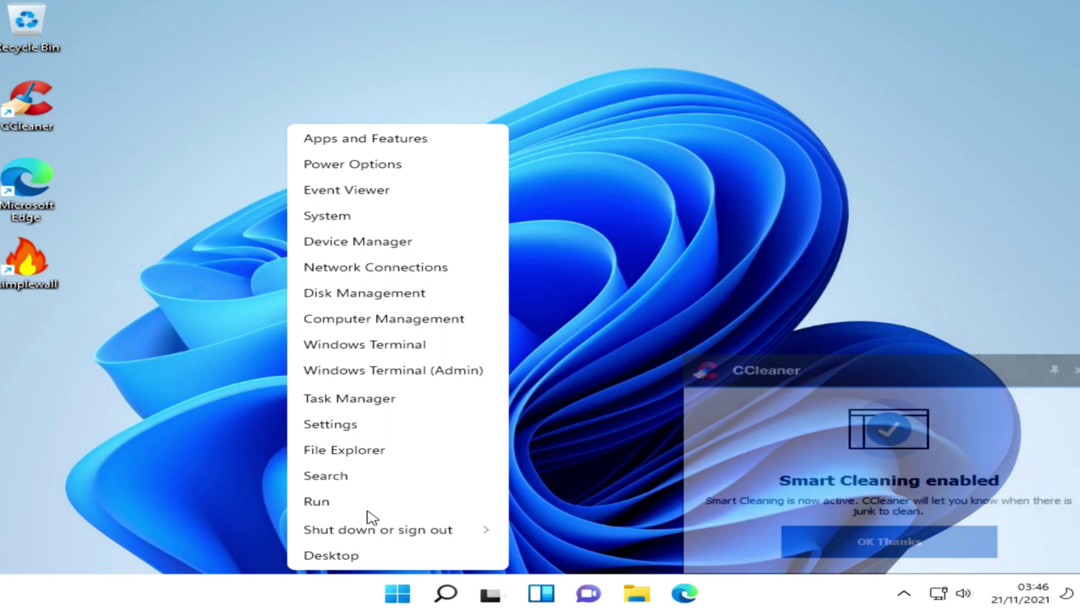
pyautogui.click(367, 508)
pyautogui.write('regedit')
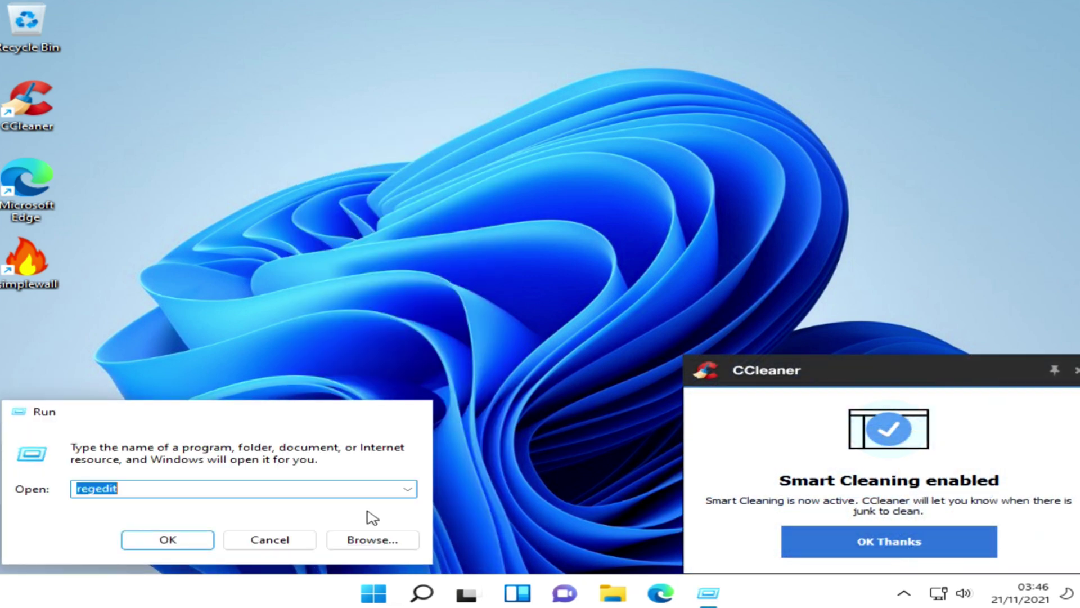
pyautogui.press('Return')
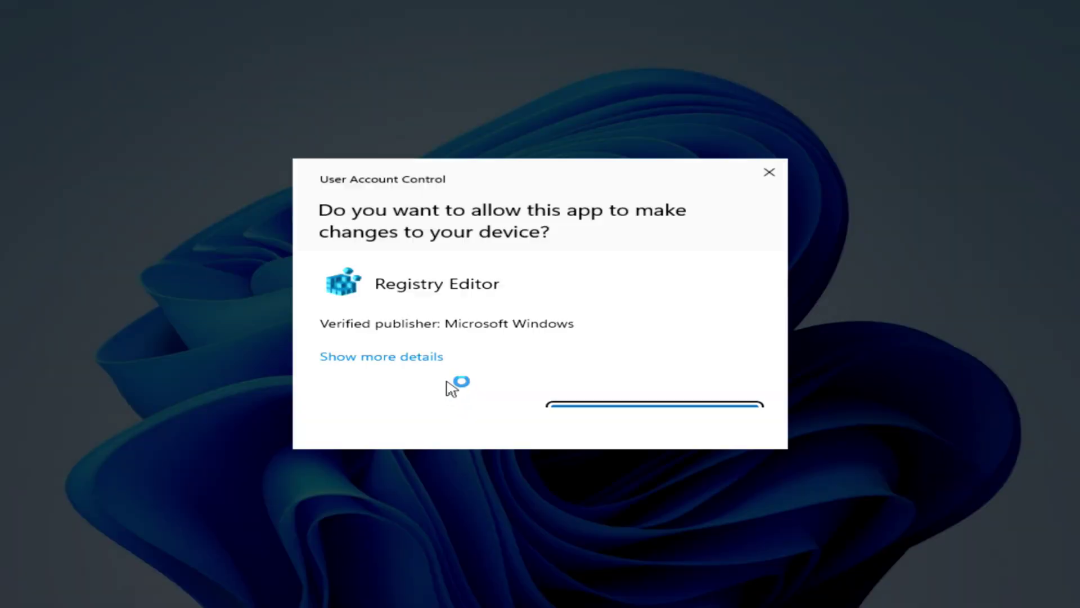
pyautogui.click(474, 416)
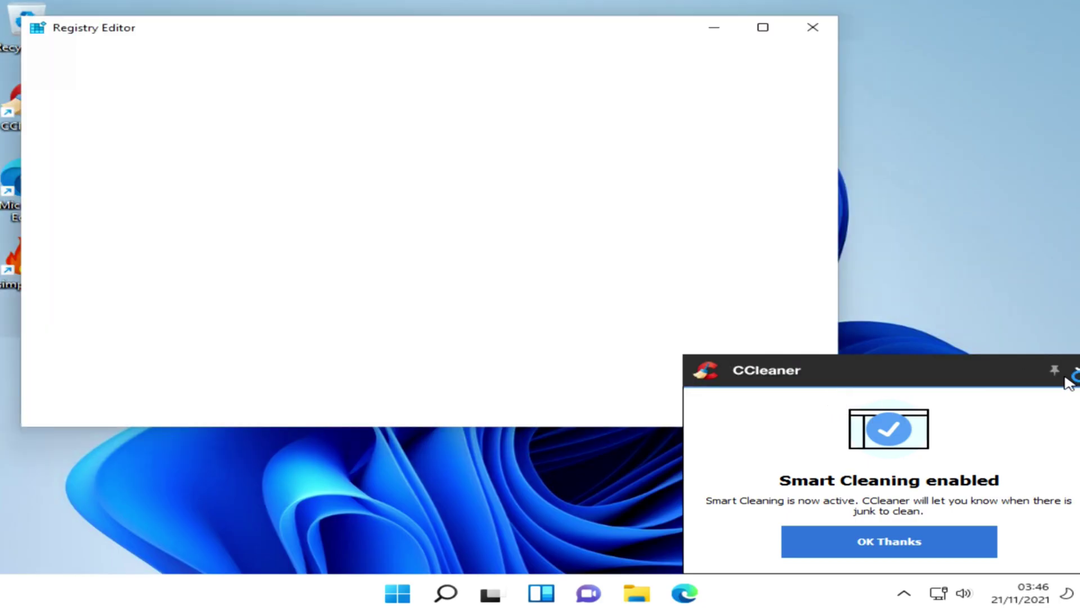
pyautogui.click(1072, 372)
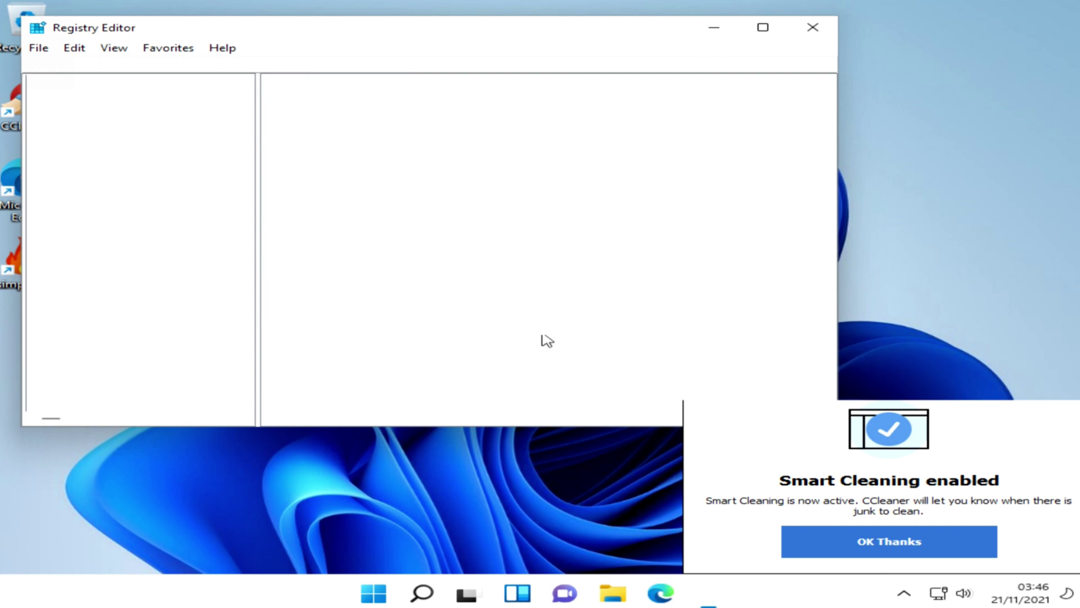
# - Create a DWORD (32-bit) value named DisableantiSpyware in HKEY_LOCAL_MACHINE\SOFTWARE\Policies\Microsoft\Windows Defender
pyautogui.click(138, 66)
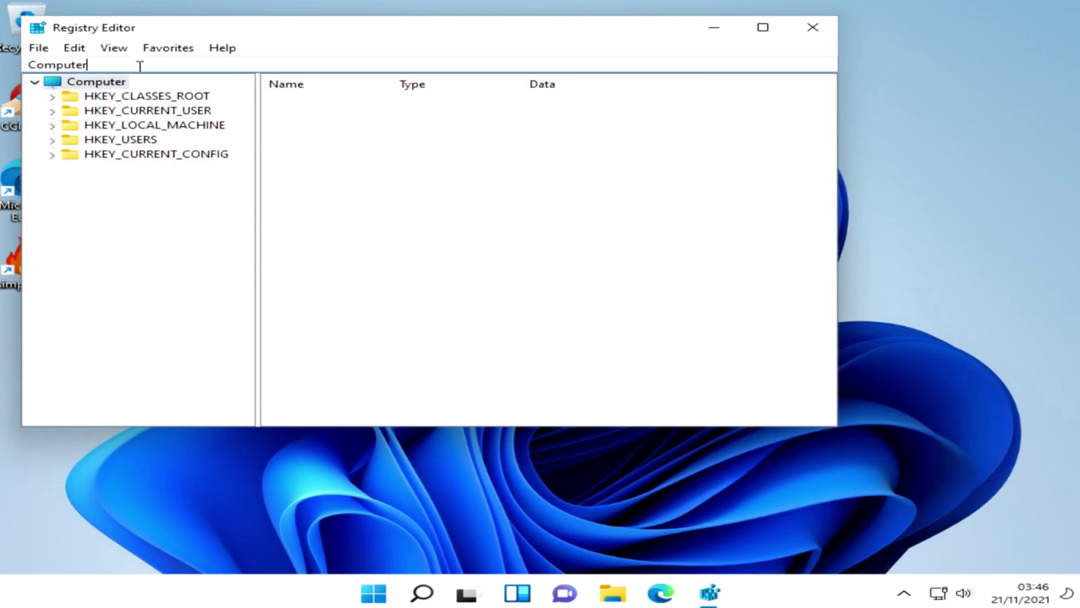
pyautogui.click(52, 125)
pyautogui.click(70, 198)
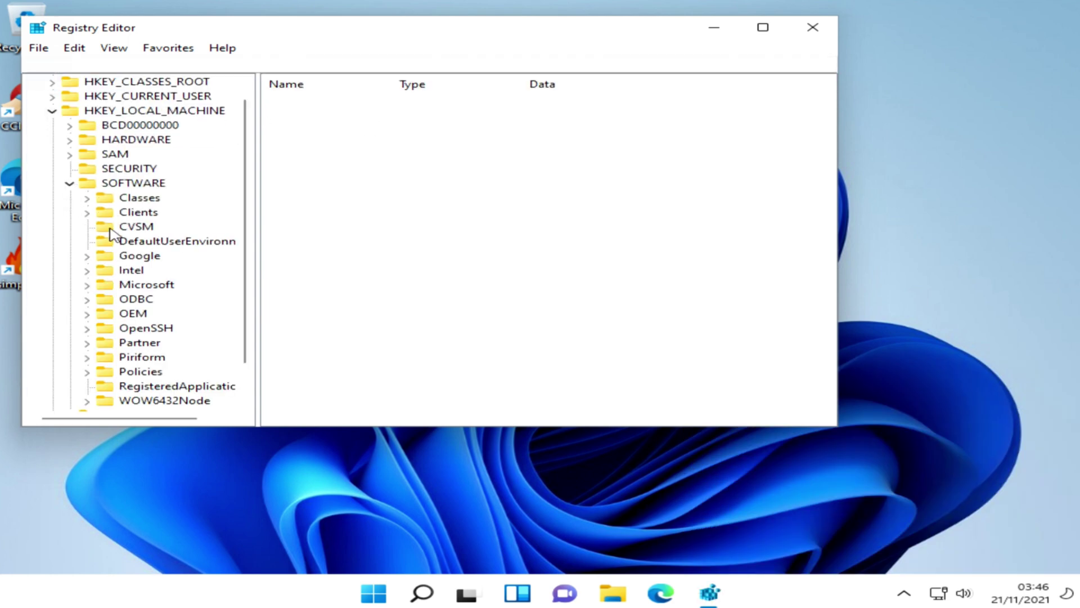
pyautogui.click(85, 372)
pyautogui.click(106, 387)
pyautogui.scroll(-2, 183, 357)
pyautogui.click(177, 317)
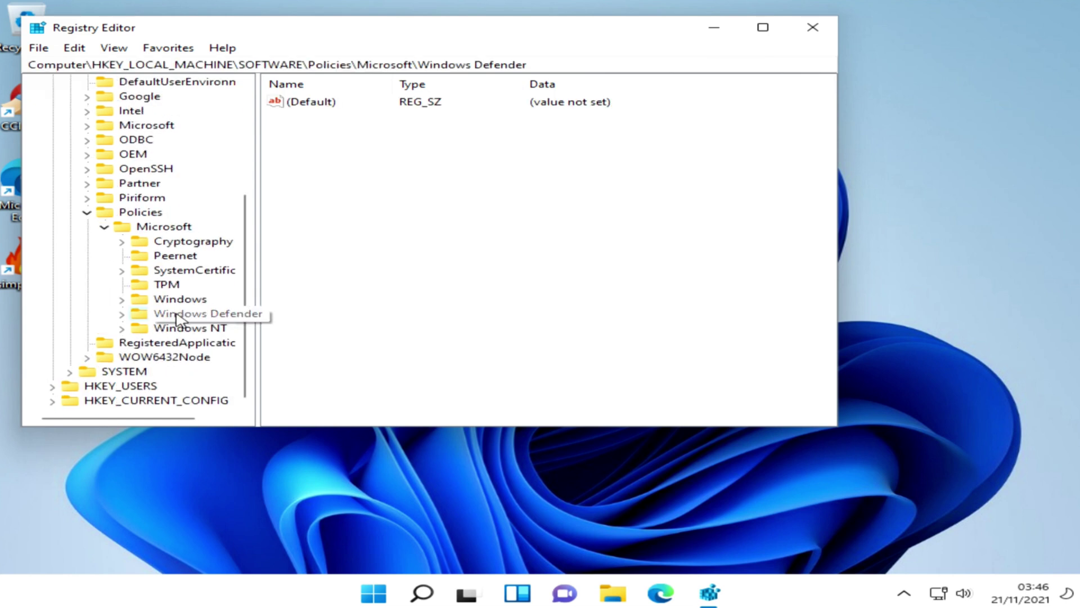
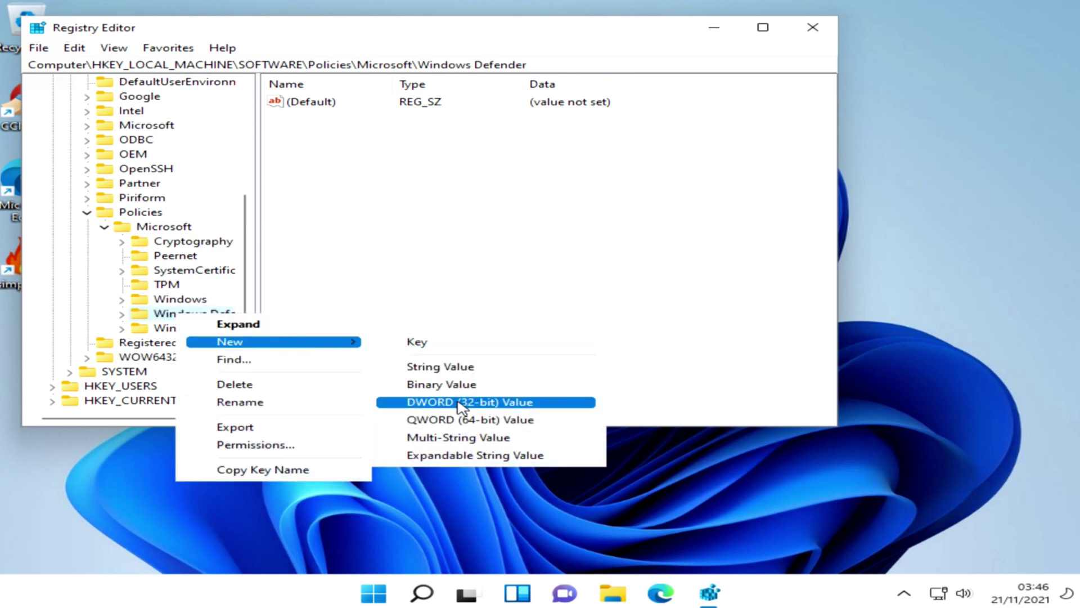
pyautogui.click(460, 403)
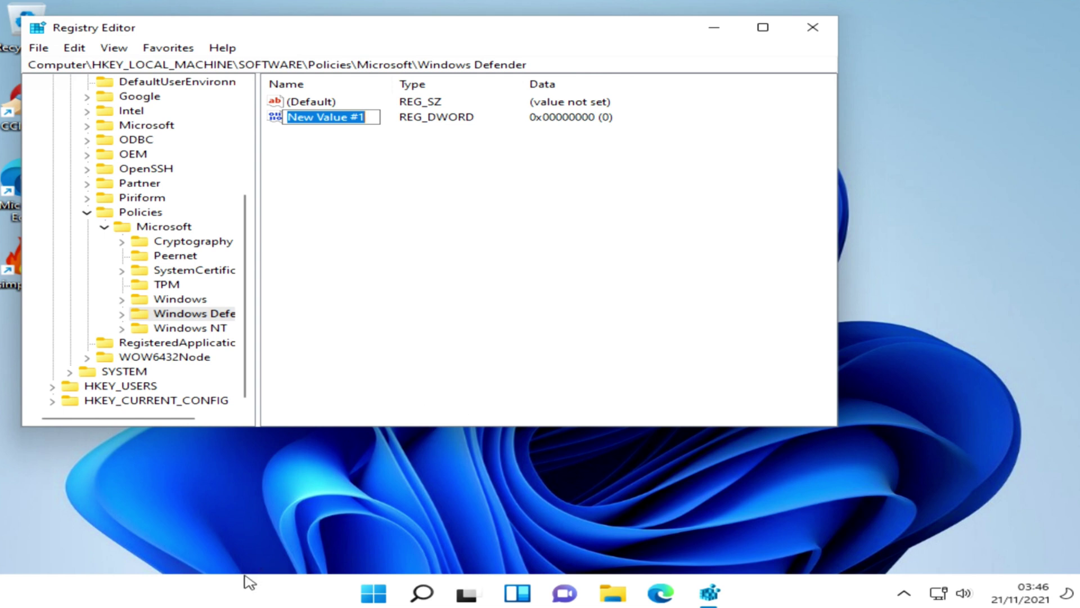
pyautogui.write('DisableantiSpyware')
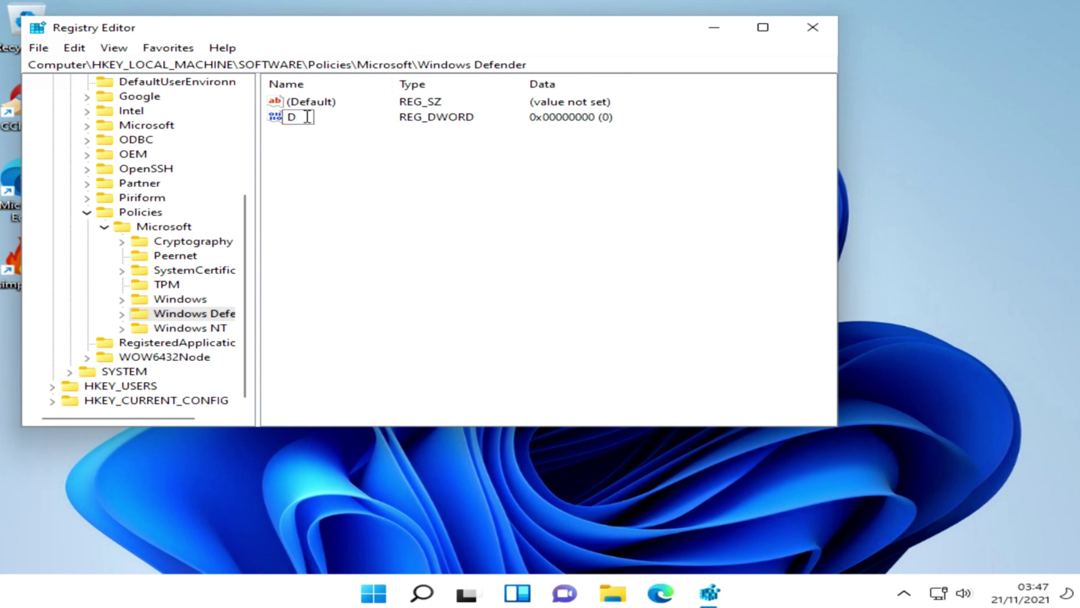
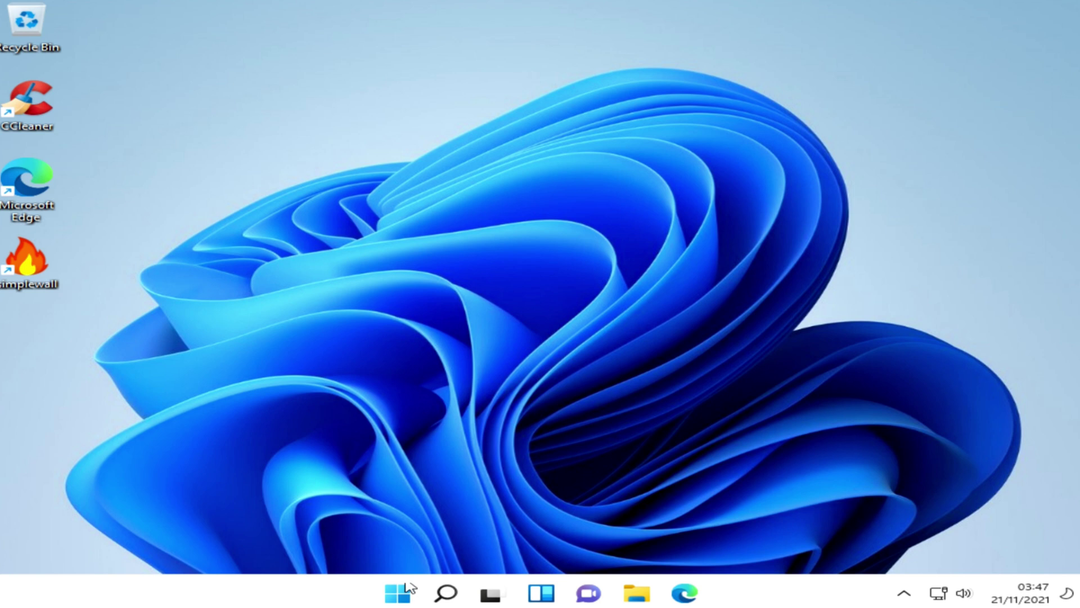
# - Restart the computer
pyautogui.press('super')
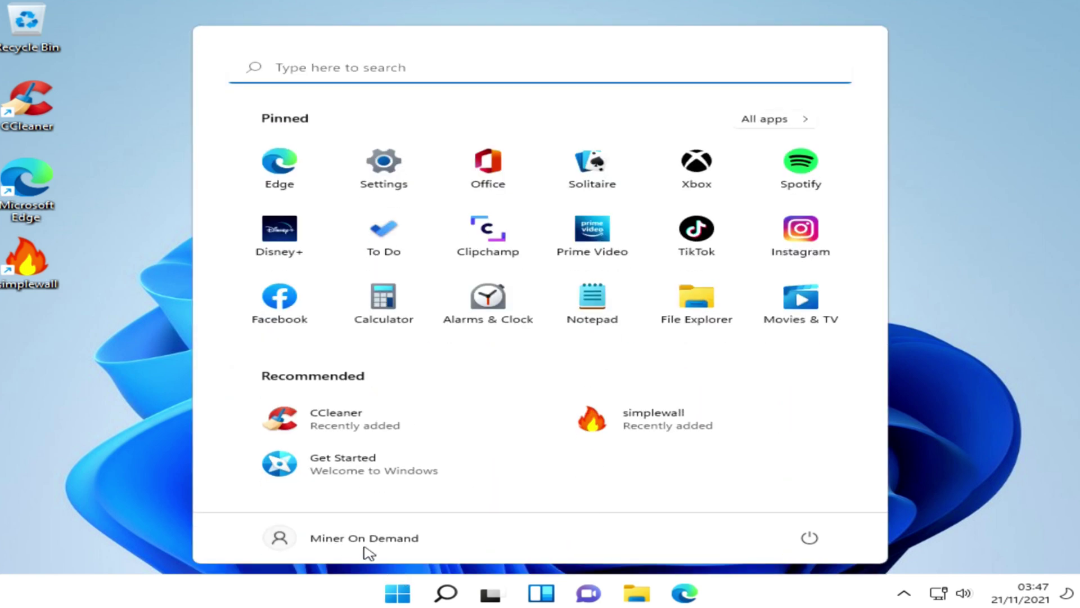
pyautogui.click(808, 541)
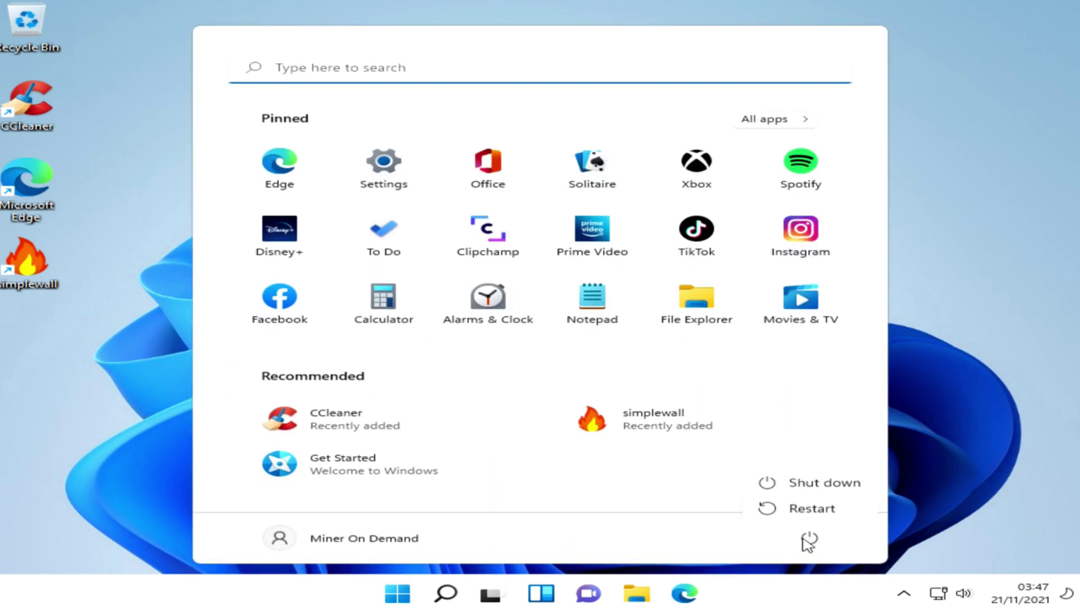
pyautogui.click(803, 501)
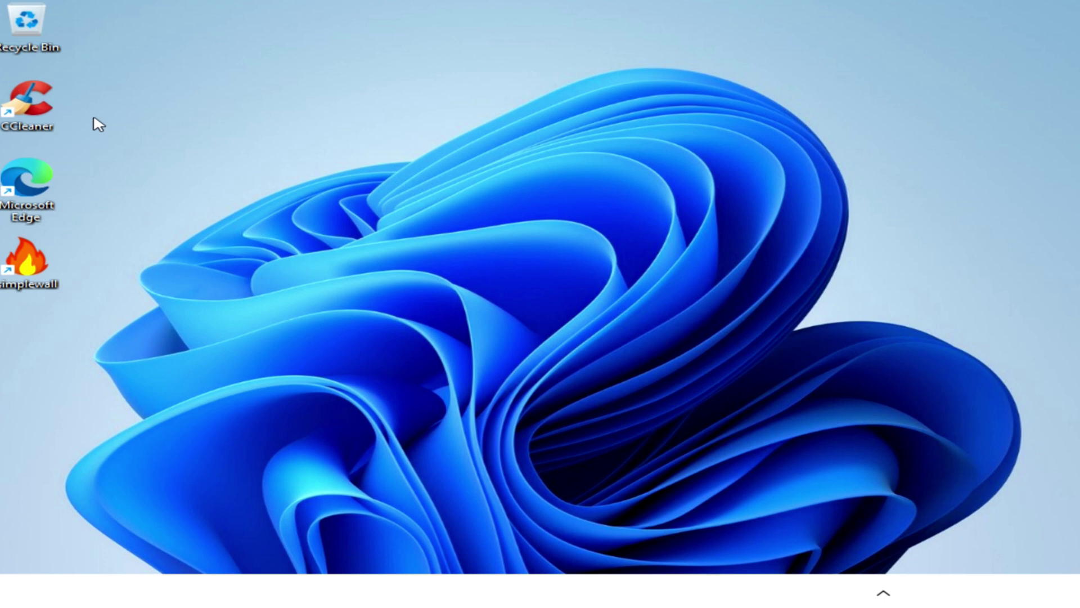
# - Move the CCleaner, Microsoft Edge and simplewall desktop shortcuts to the Recycle Bin
pyautogui.moveTo(76, 80); pyautogui.dragTo(2, 354)
pyautogui.moveTo(21, 104); pyautogui.dragTo(33, 40)
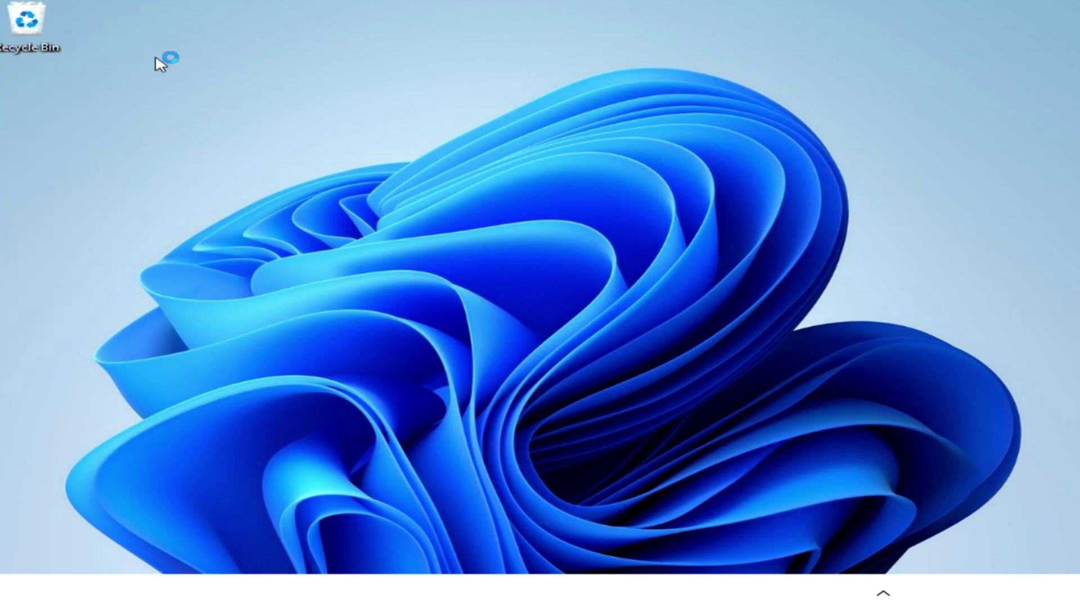
# - Open the virtual memory settings through This PC's properties, the advanced system settings and the performance options
pyautogui.press('super+e')
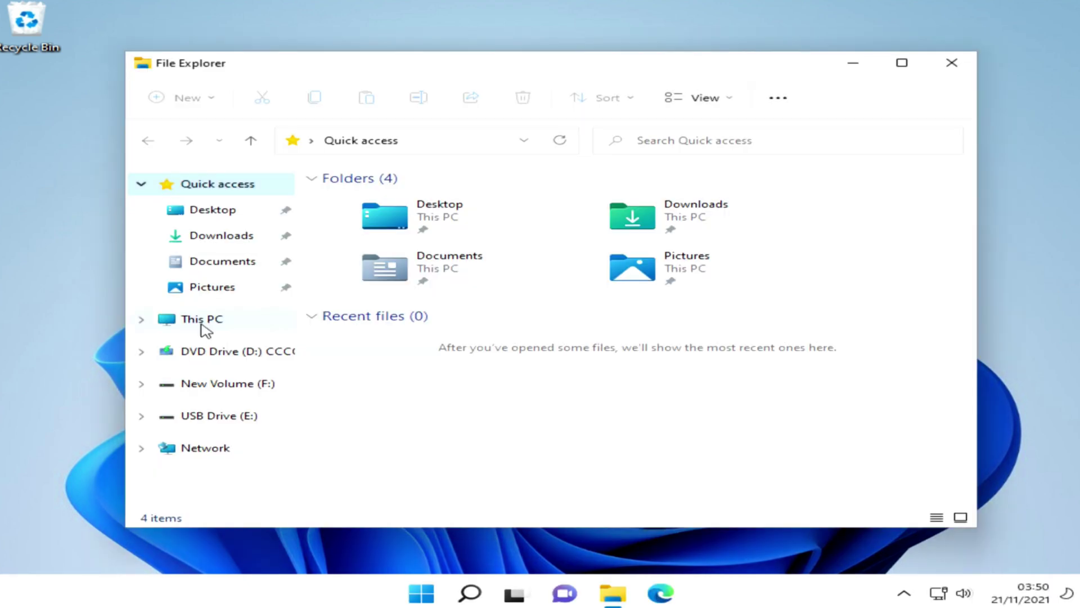
pyautogui.rightClick(205, 327)
pyautogui.click(283, 491)
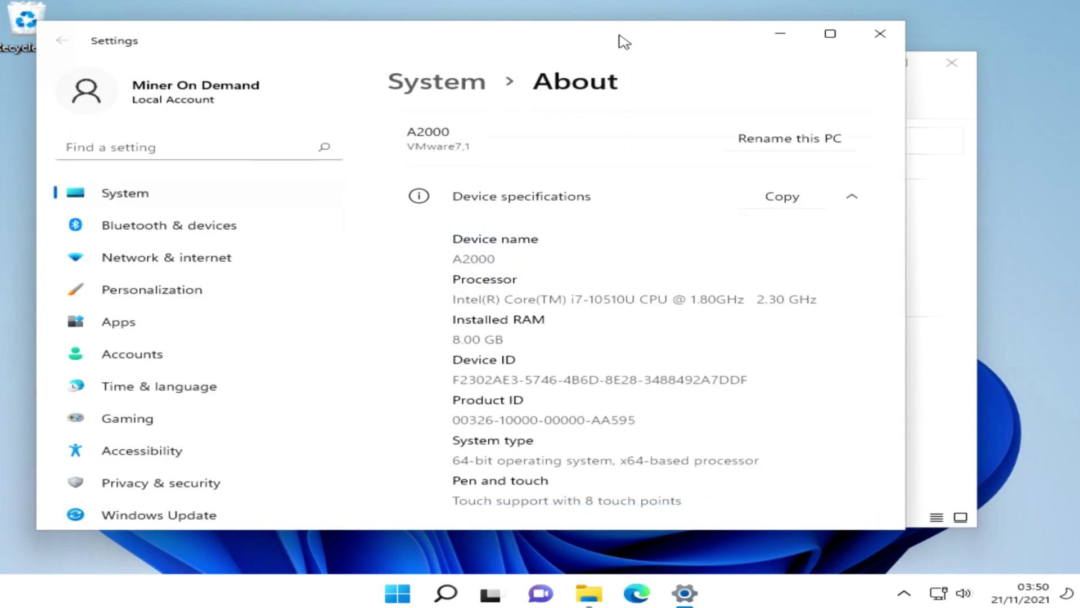
pyautogui.doubleClick(622, 41)
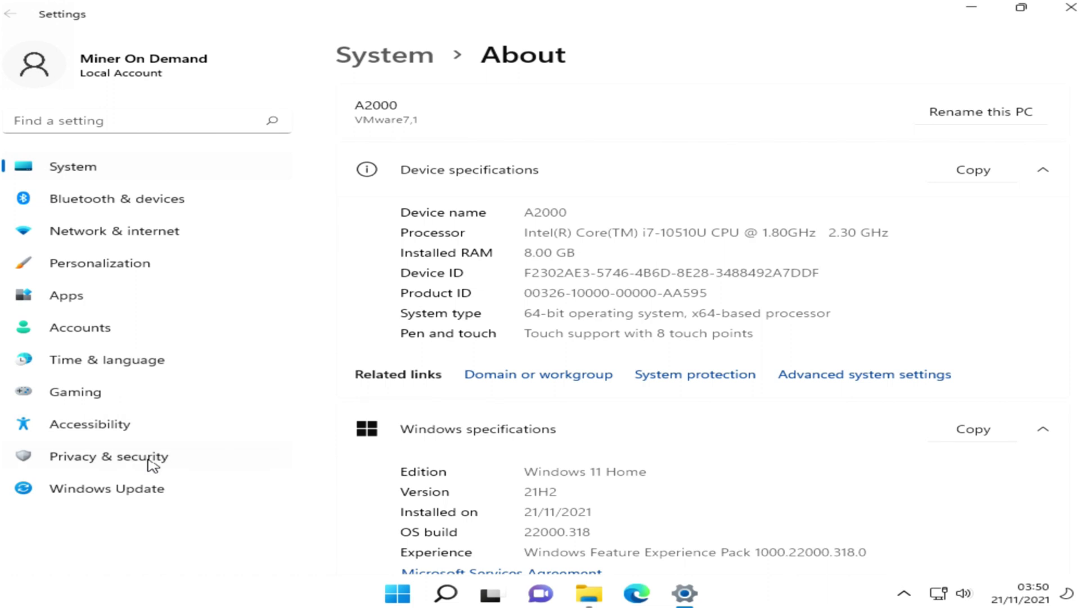
pyautogui.click(854, 387)
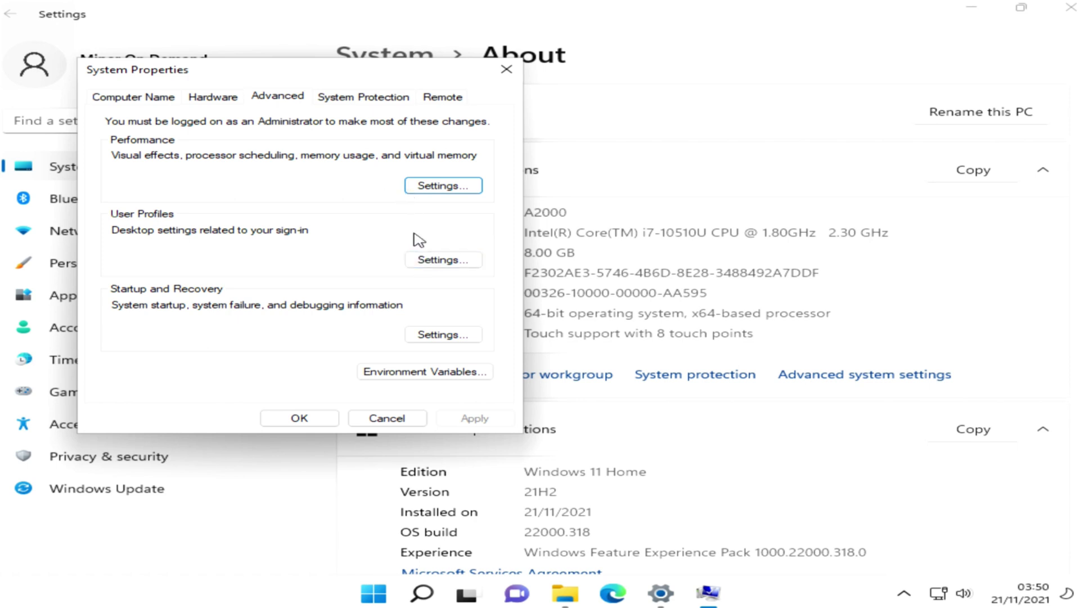
pyautogui.click(441, 187)
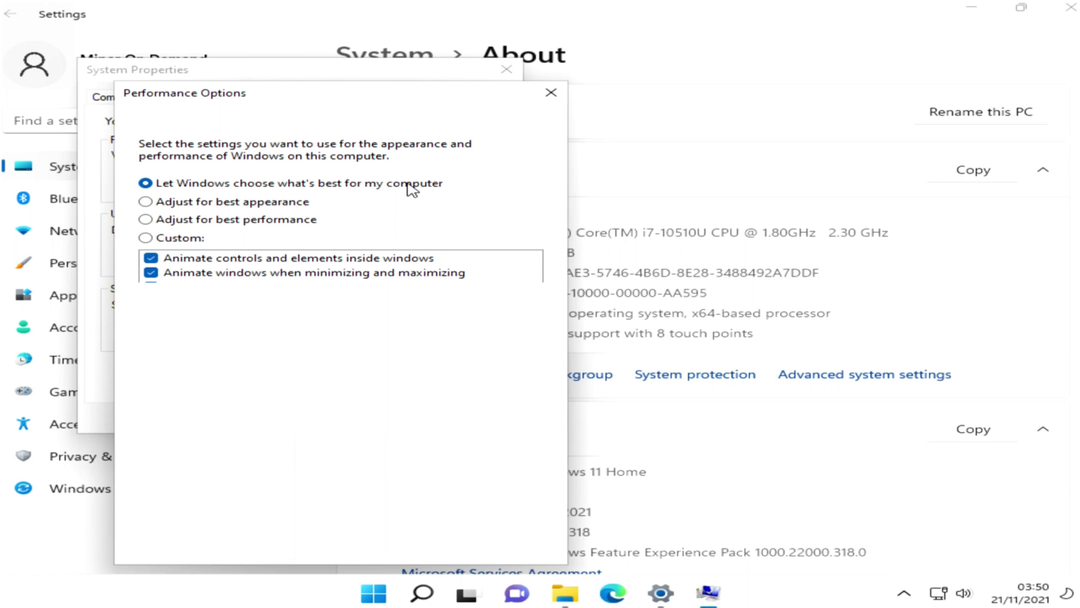
pyautogui.click(243, 123)
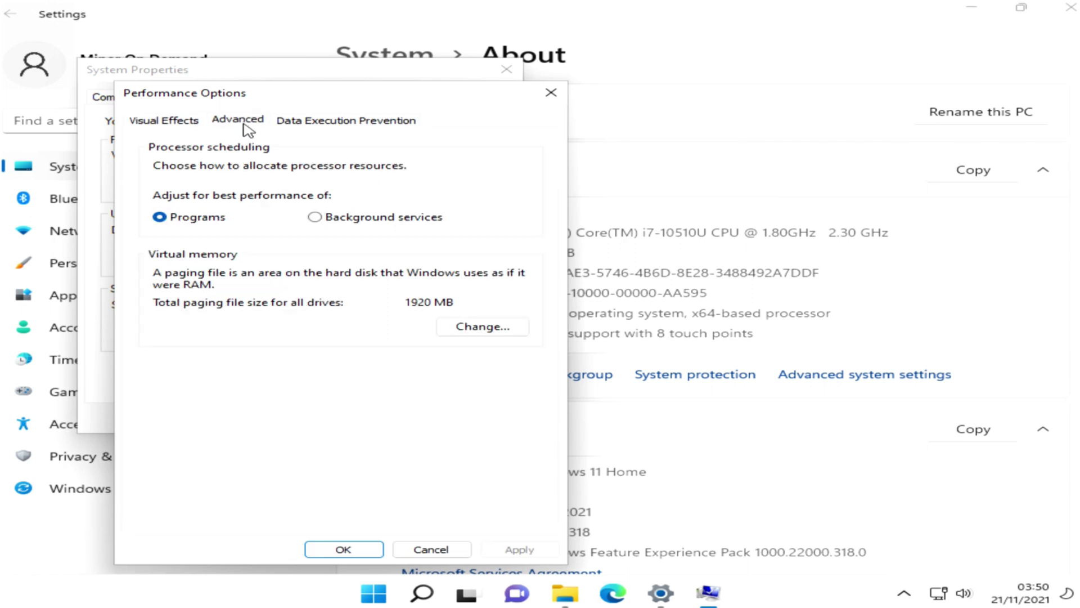
pyautogui.click(478, 330)
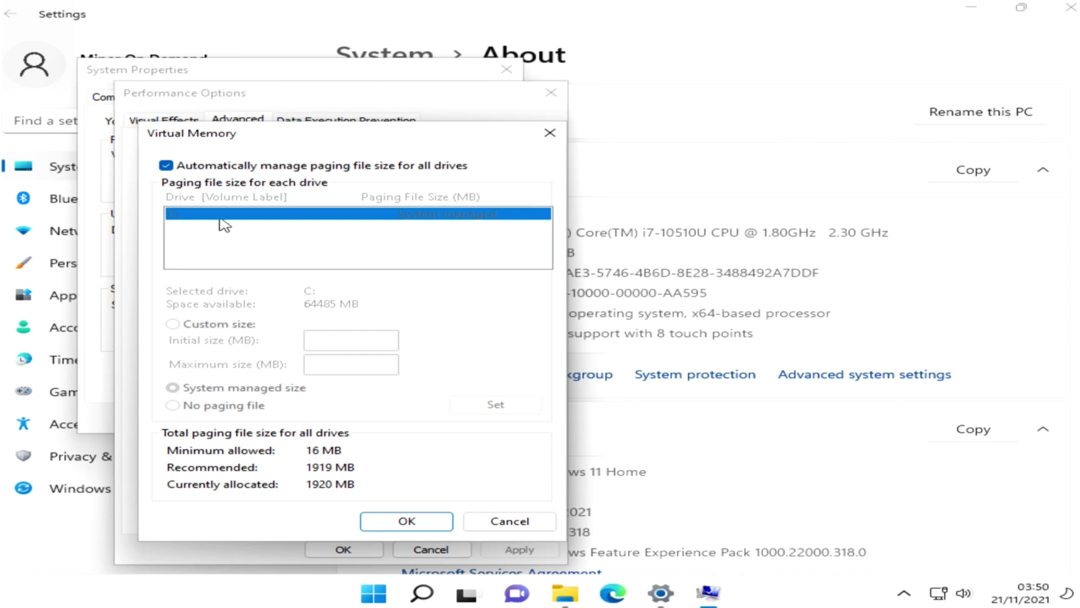
# - Disable automatic paging file management and apply a custom paging file with an initial size of 15000 MB on drive C:
pyautogui.click(204, 166)
pyautogui.click(221, 326)
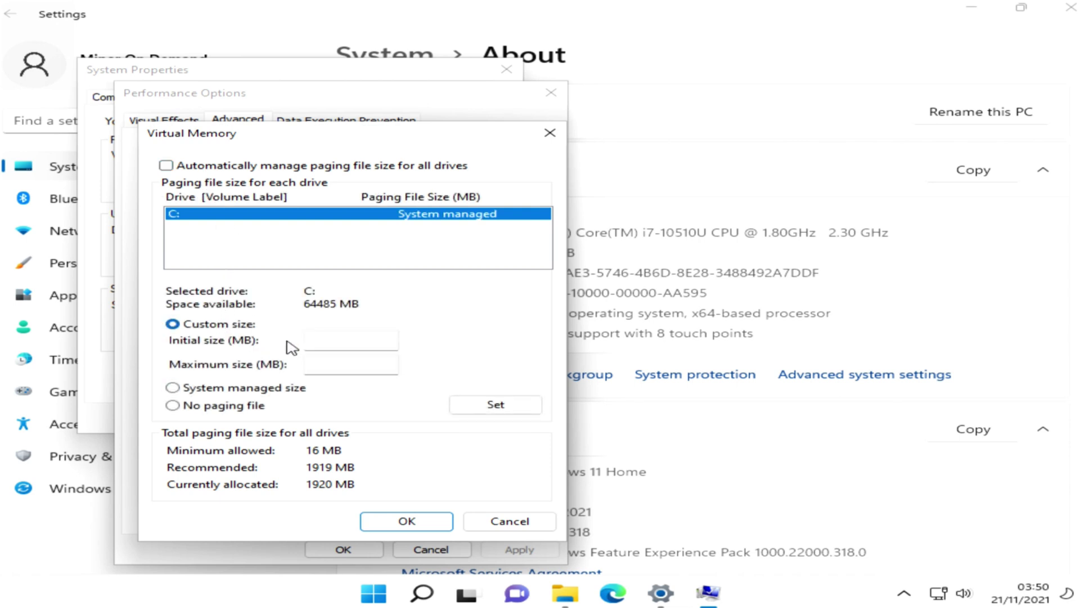
pyautogui.click(329, 341)
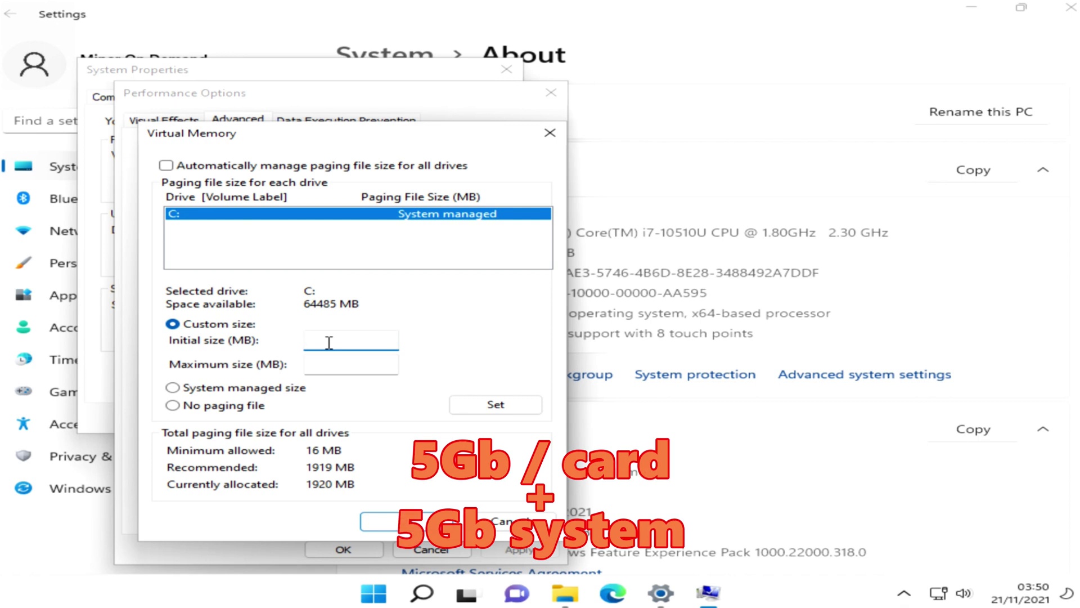
pyautogui.write('15')
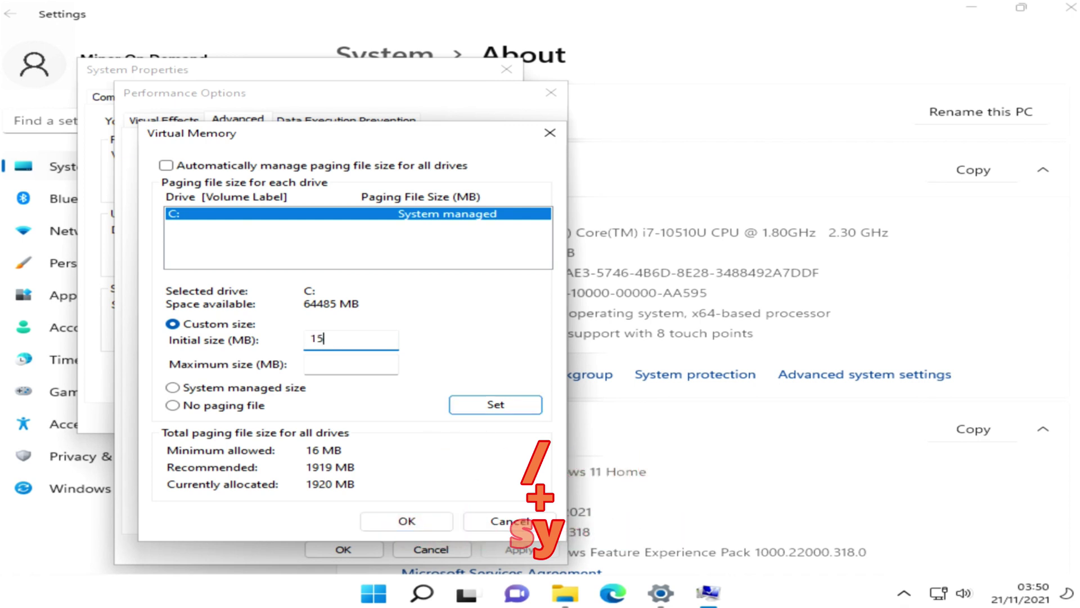
pyautogui.write('000')
pyautogui.press('Tab')
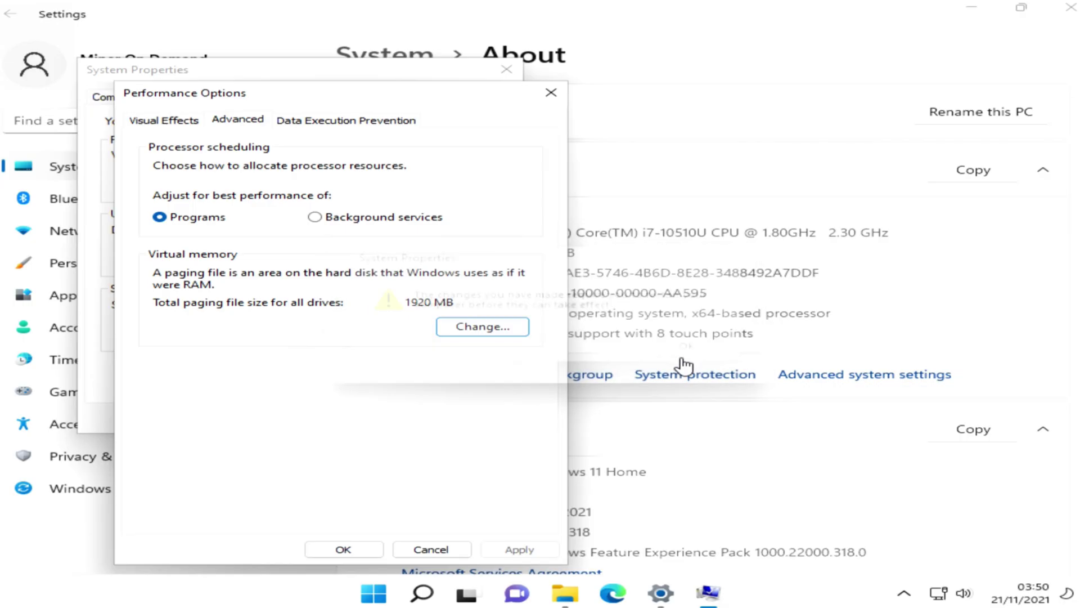
pyautogui.click(376, 551)
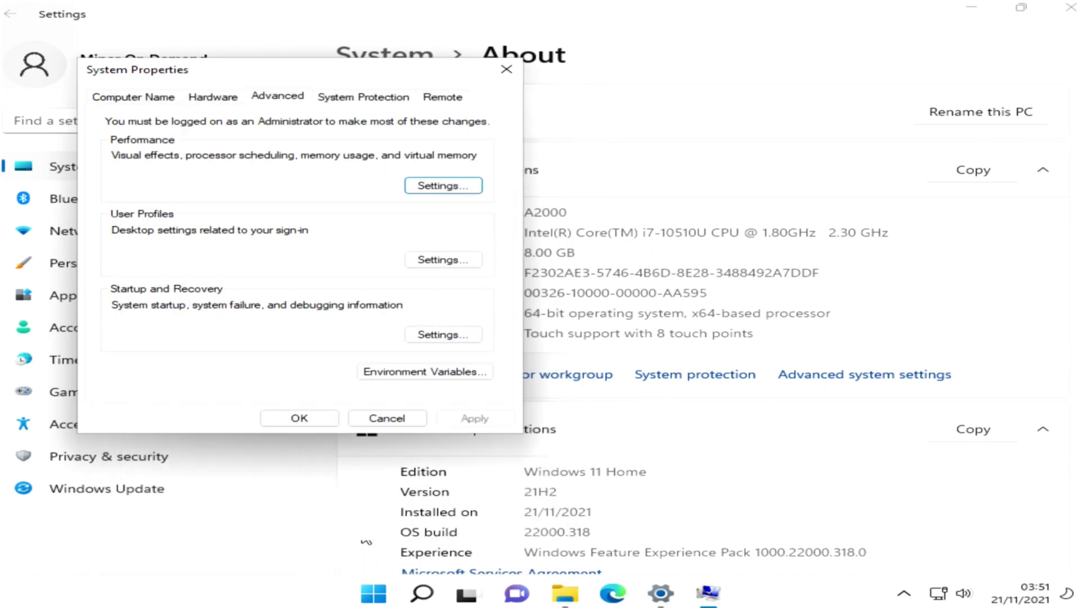
pyautogui.click(326, 425)
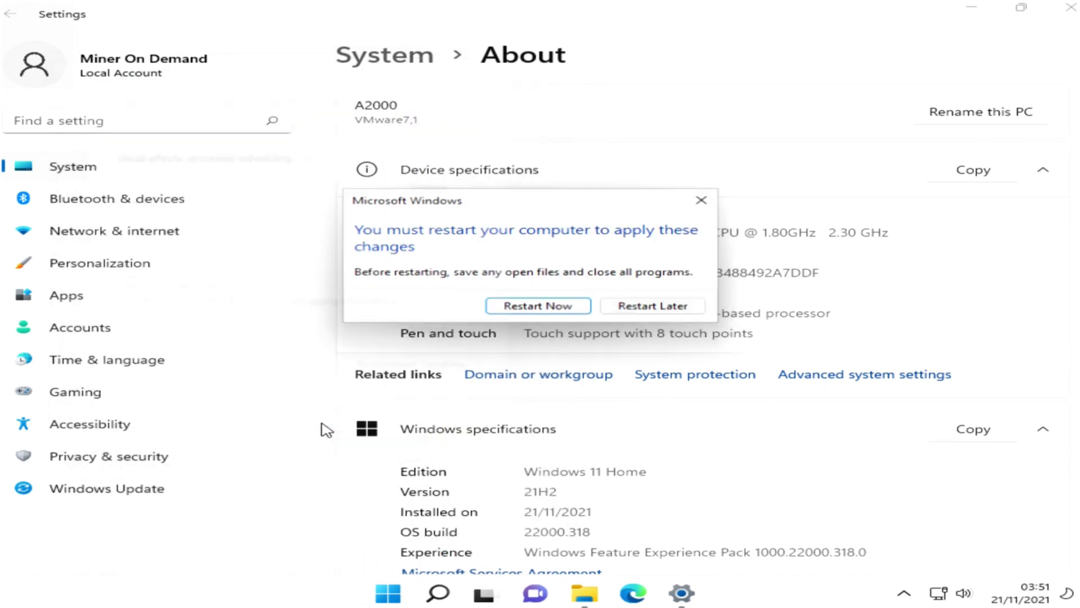
# - Postpone the restart and go from the Settings window back to File Explorer
pyautogui.click(636, 309)
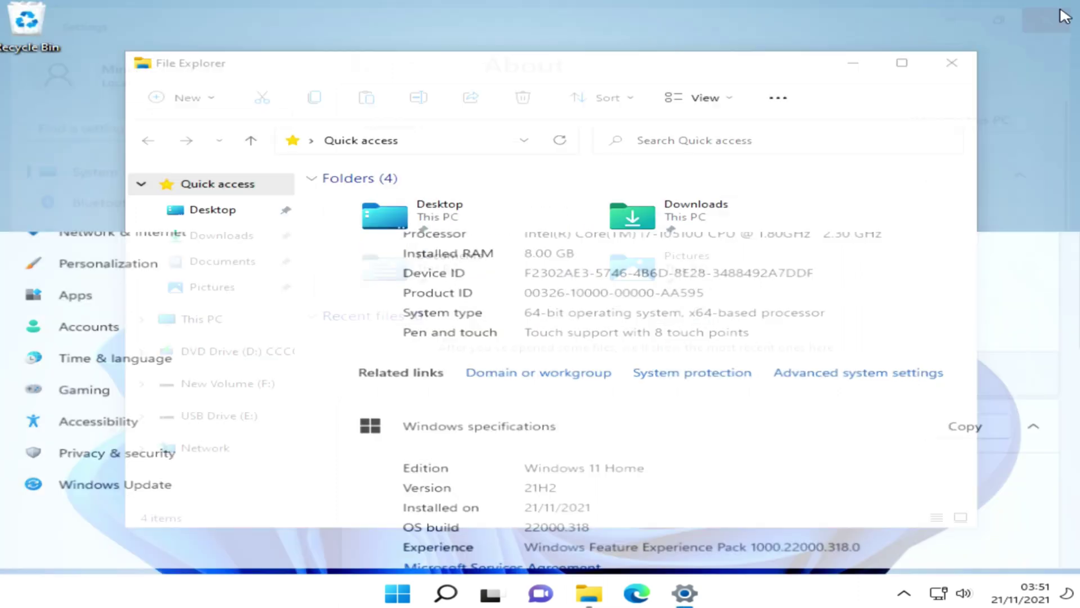
pyautogui.click(1071, 8)
pyautogui.press('super+e')
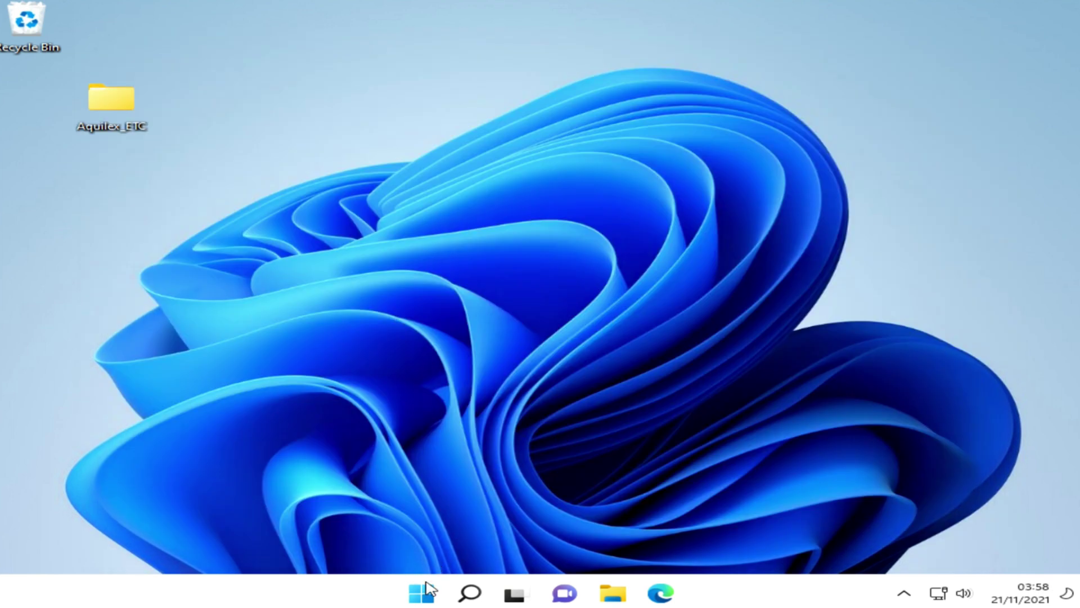
# - Find the power plan settings, activate the High performance plan and open its advanced power settings
pyautogui.click(426, 590)
pyautogui.write('power')
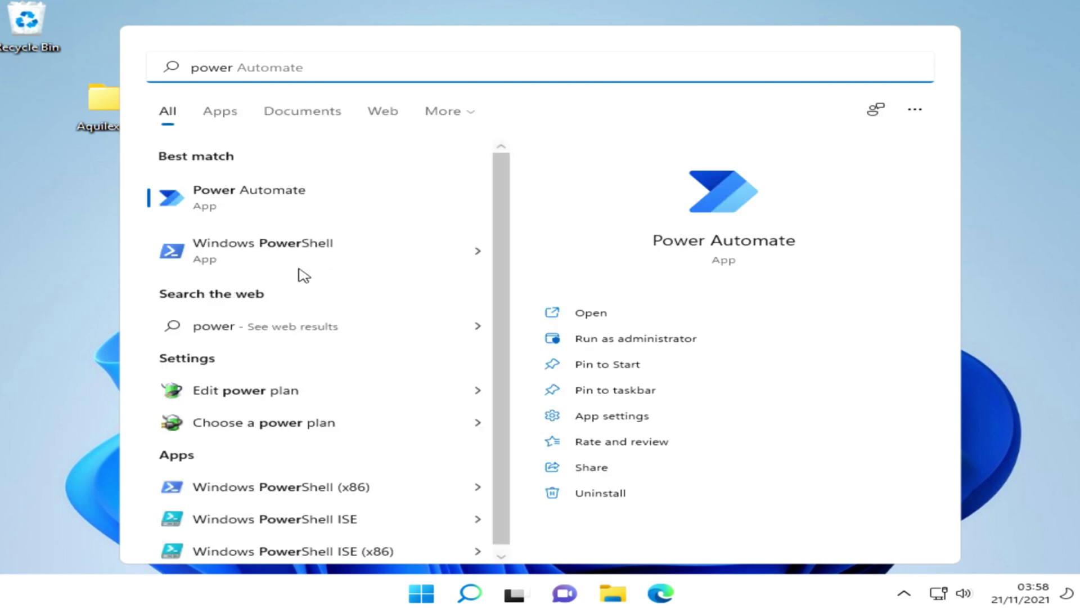
pyautogui.click(287, 422)
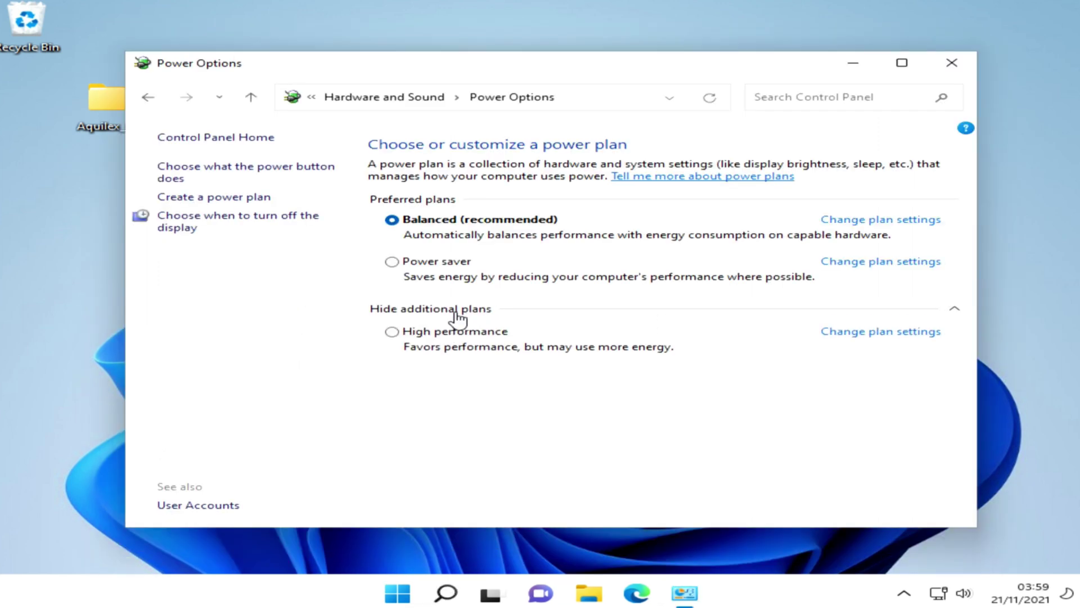
pyautogui.click(456, 333)
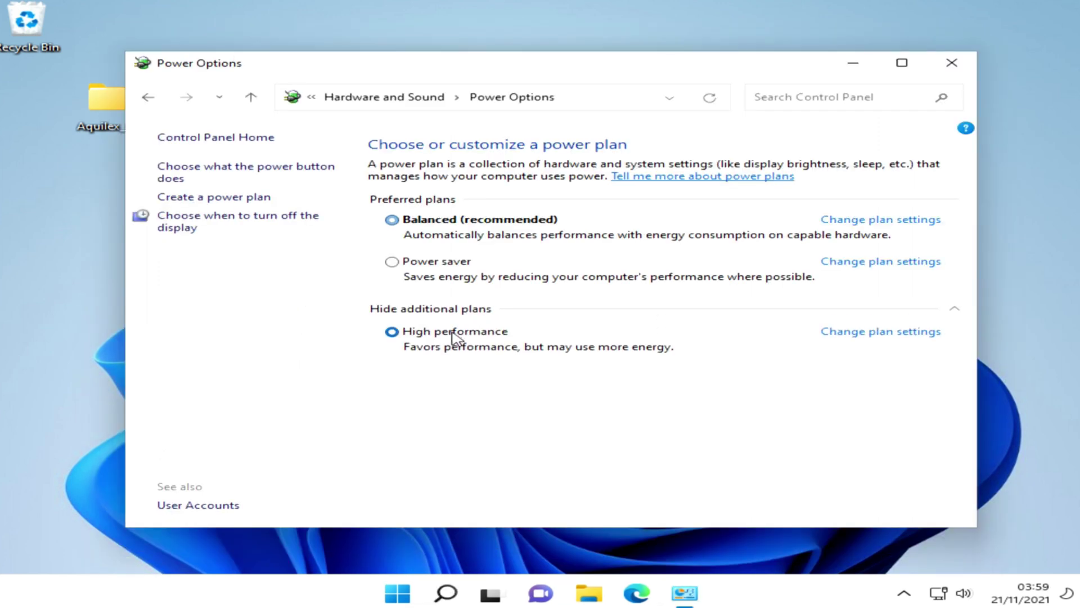
pyautogui.click(845, 333)
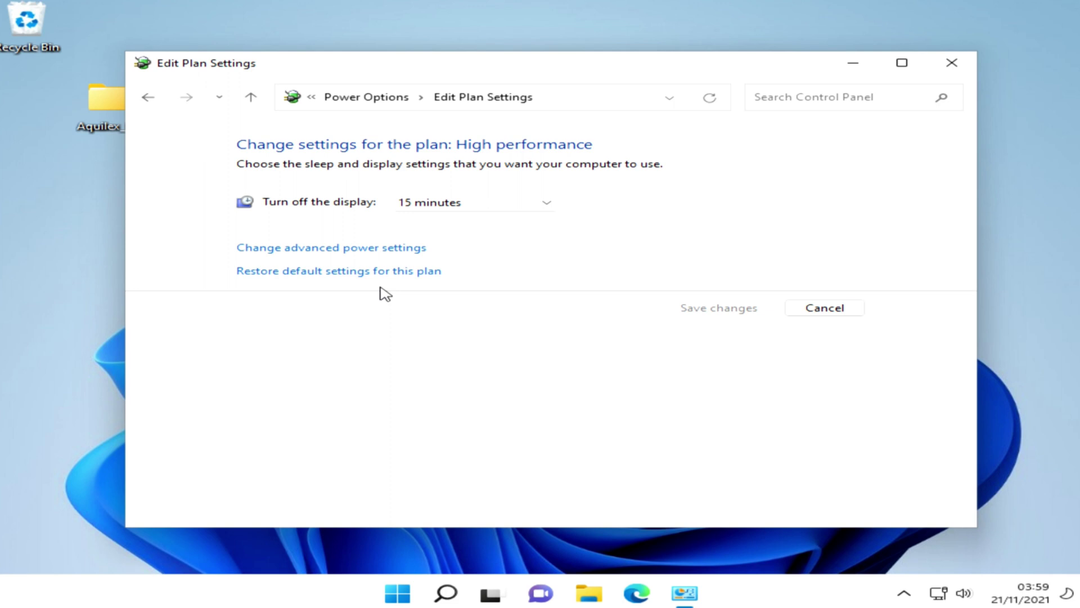
pyautogui.click(386, 248)
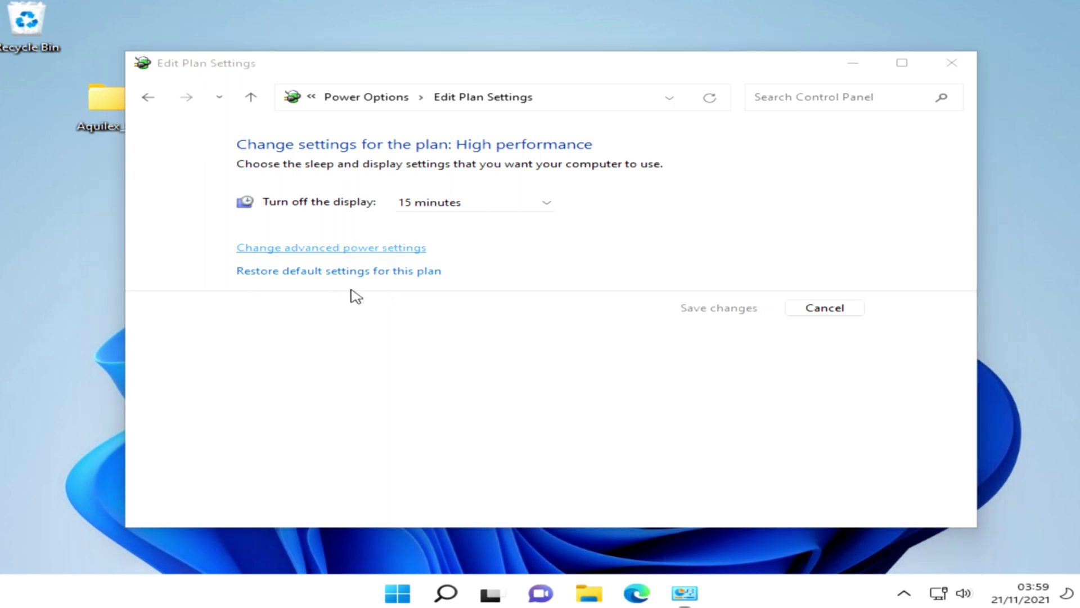
pyautogui.click(444, 440)
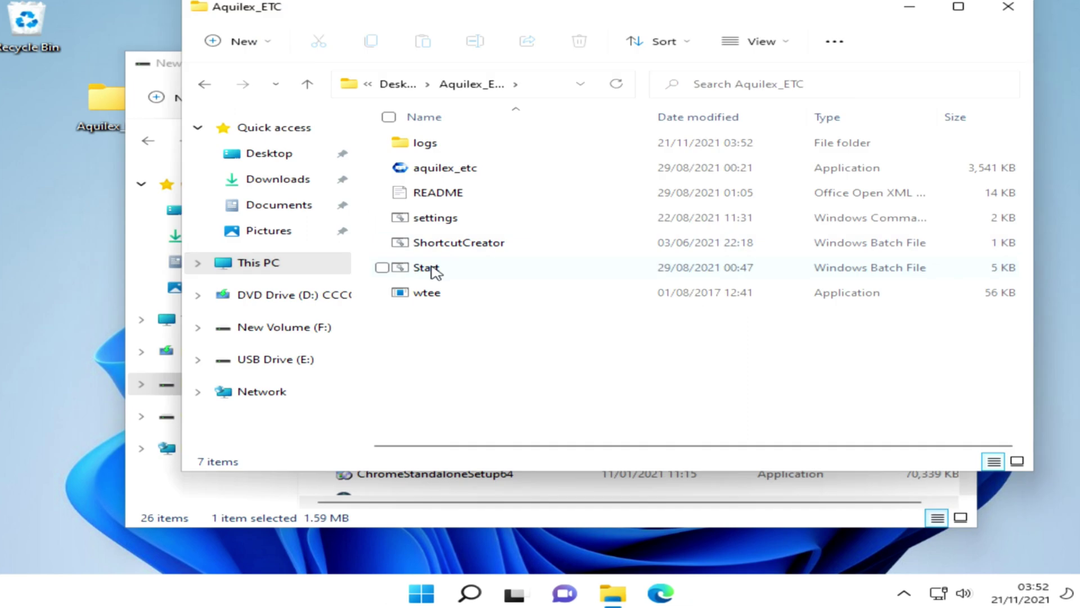
# - Try to run the Start batch file from the Aquilex_ETC folder and dismiss the system error dialogs
pyautogui.doubleClick(428, 268)
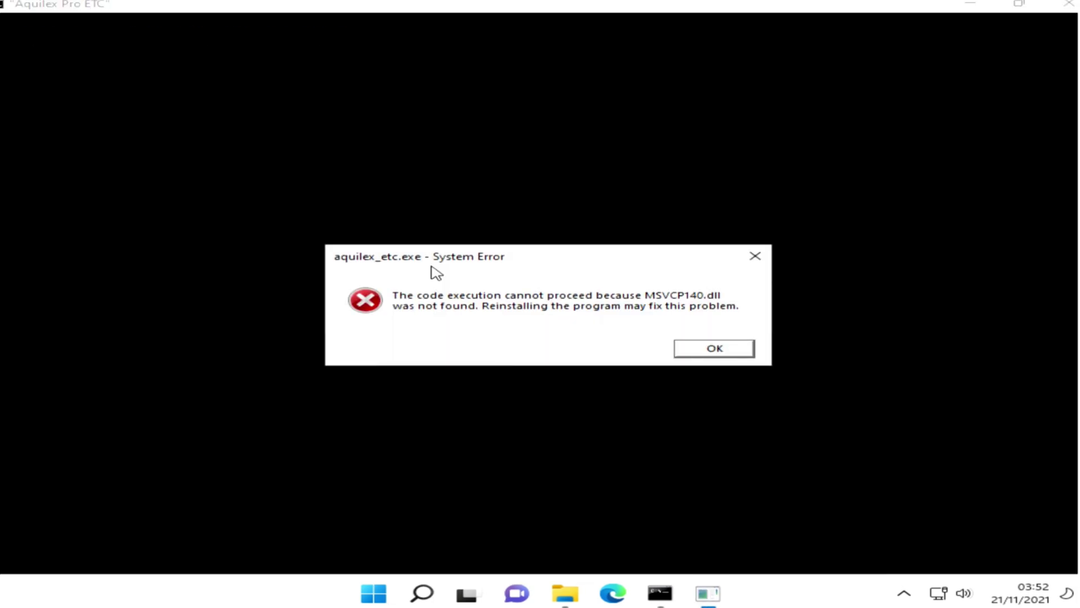
pyautogui.click(697, 354)
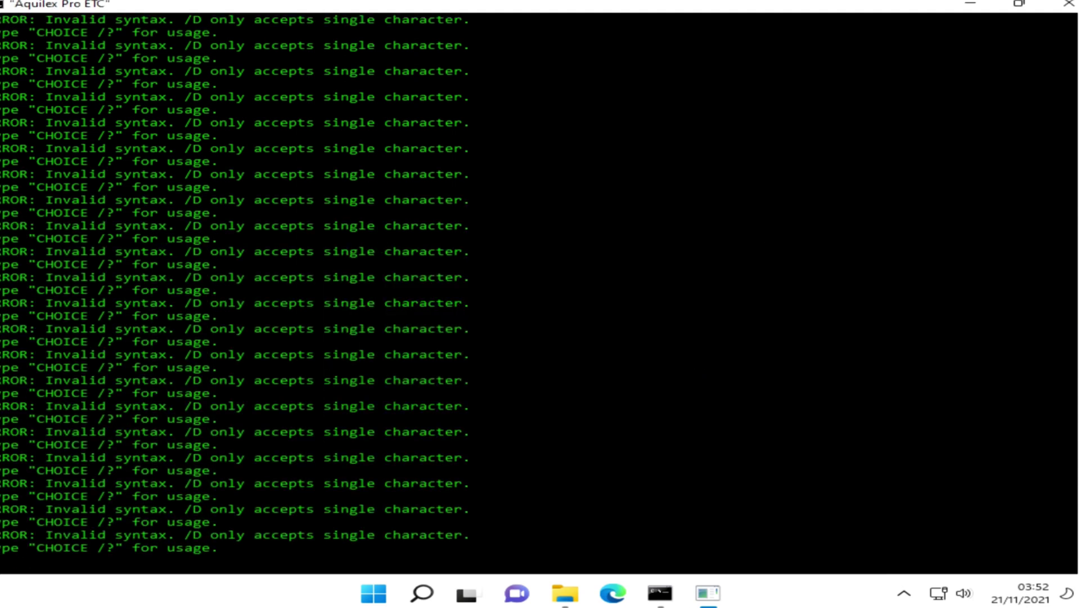
pyautogui.click(673, 356)
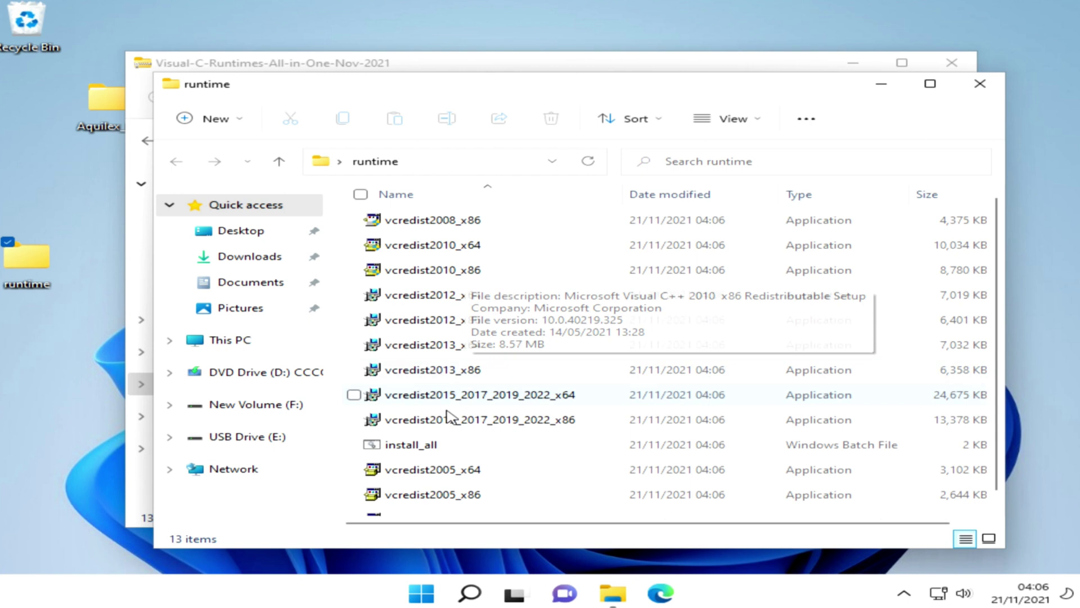
# - Run the install_all batch file from the runtime folder, overriding the SmartScreen block
pyautogui.click(449, 446)
pyautogui.doubleClick(450, 446)
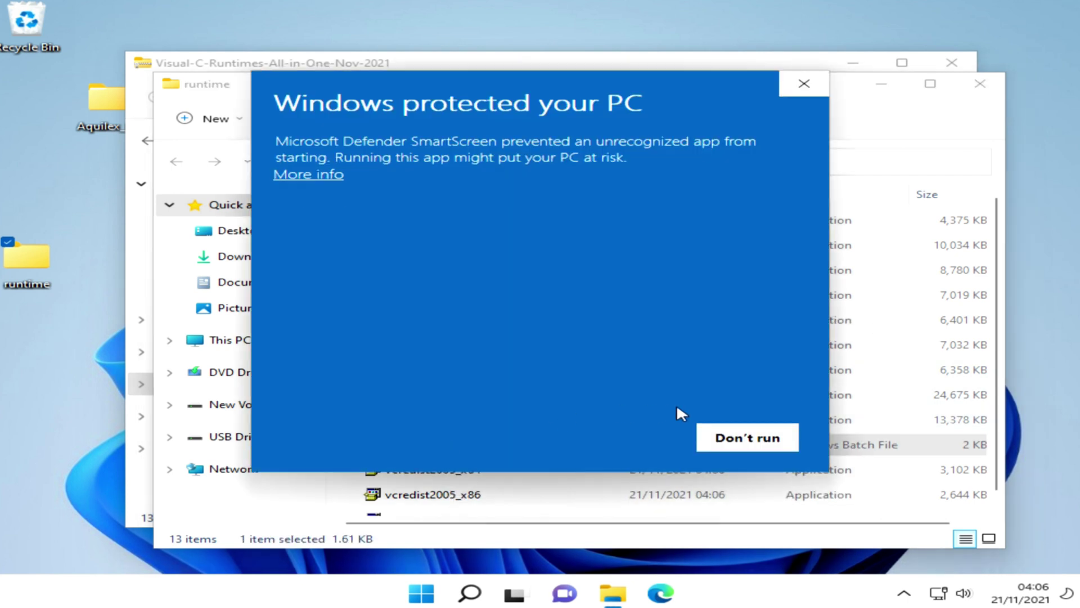
pyautogui.click(332, 181)
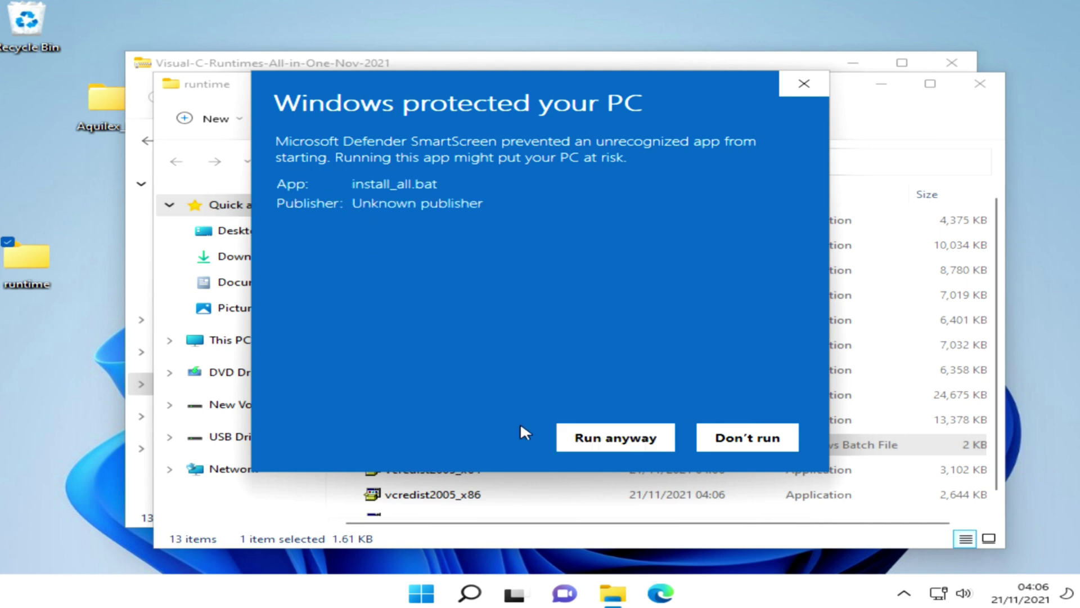
pyautogui.click(571, 437)
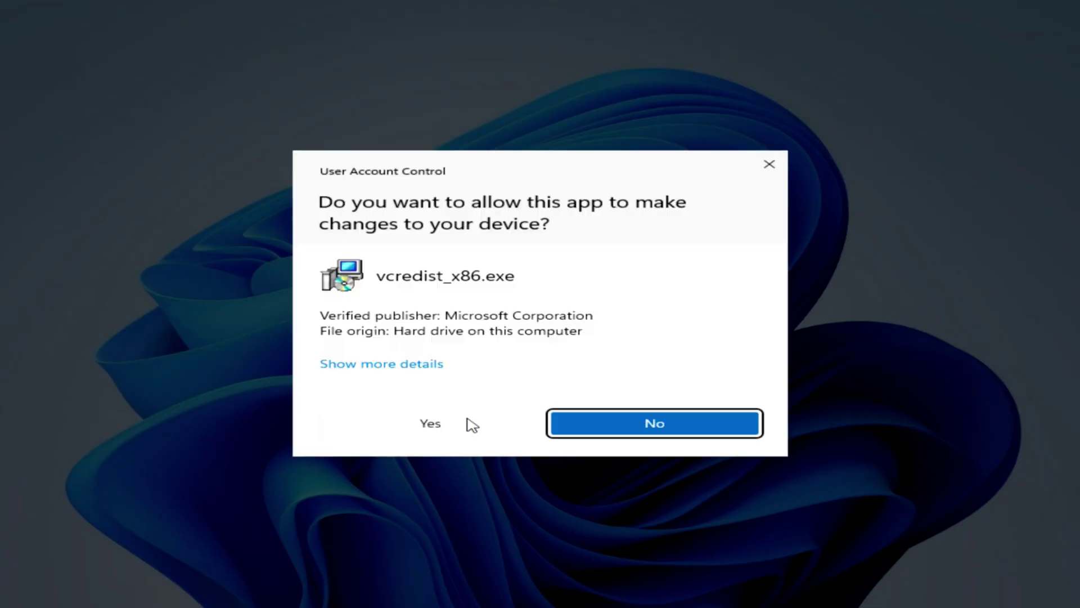
# - Allow each Visual C++ redistributable installer, up to the 2015-2022 package, to make changes to the device
pyautogui.click(468, 419)
pyautogui.click(469, 421)
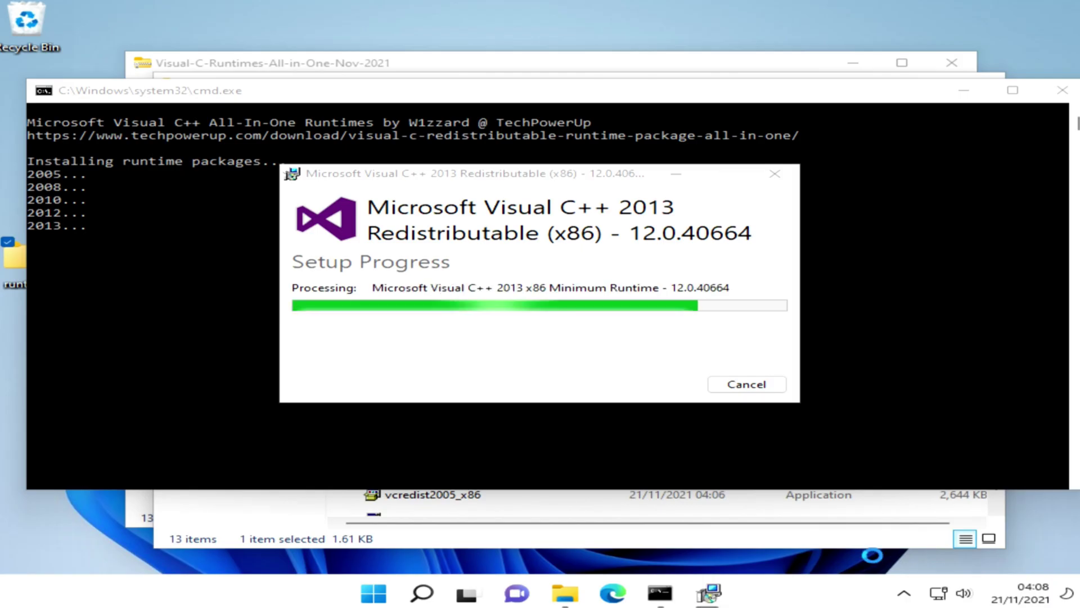
pyautogui.click(458, 431)
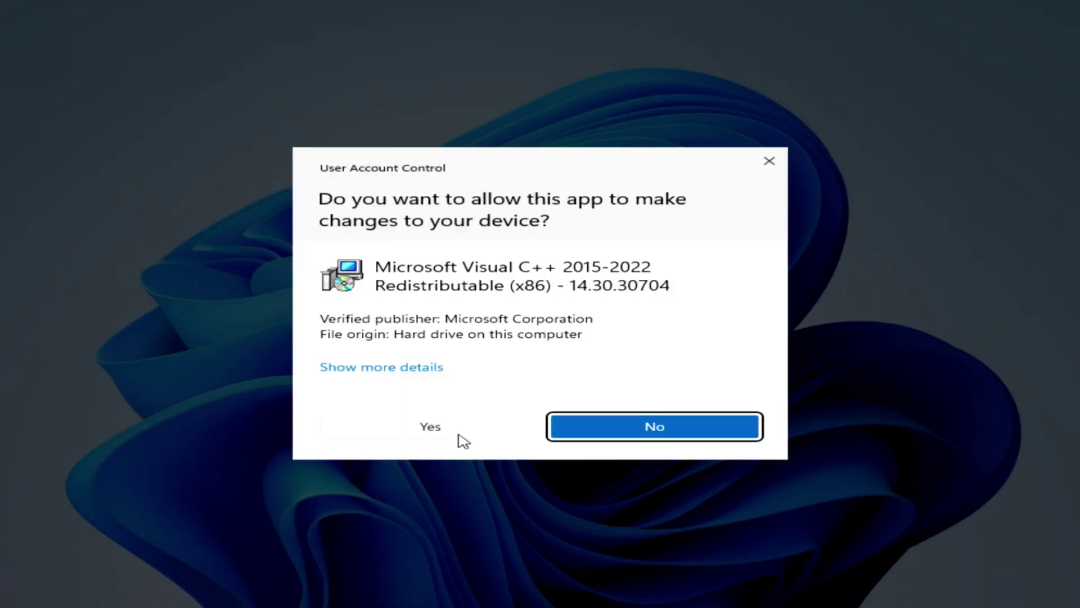
pyautogui.click(459, 435)
pyautogui.click(459, 434)
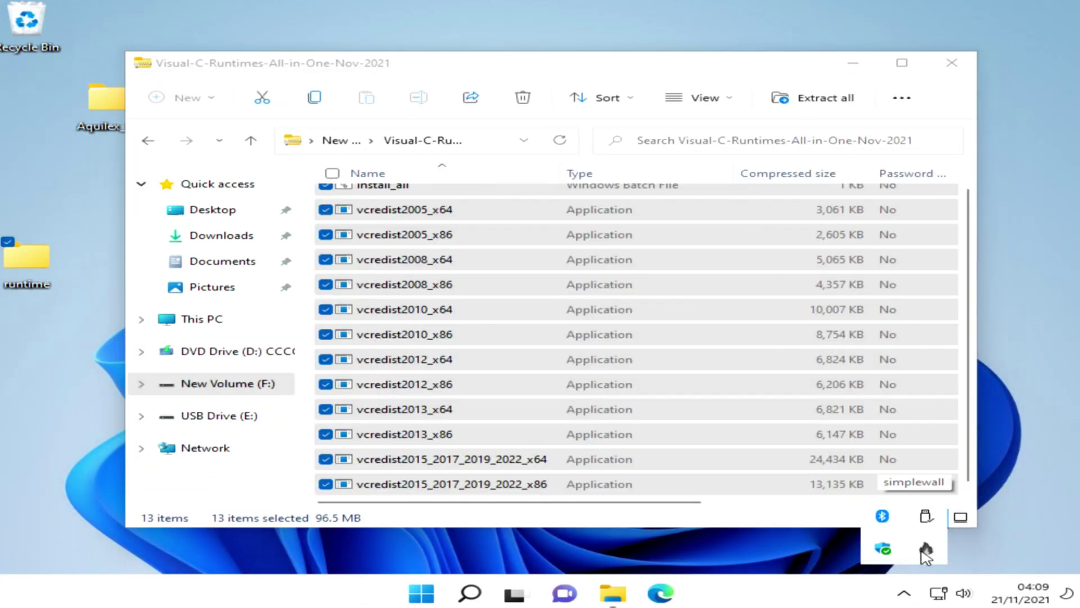
# - Close the Visual-C-Runtimes archive window and move the runtime folder from the desktop to the Recycle Bin
pyautogui.click(952, 63)
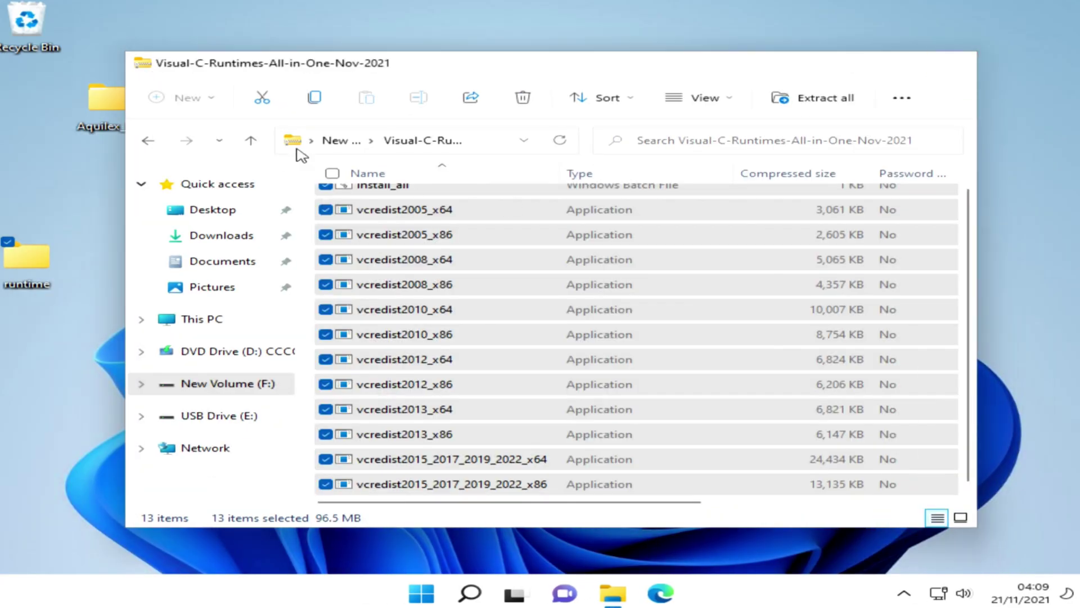
pyautogui.moveTo(0, 73); pyautogui.dragTo(22, 35)
# - Run the Start batch file from the desktop's Aquilex_ETC folder and close the miner's console window
pyautogui.doubleClick(105, 104)
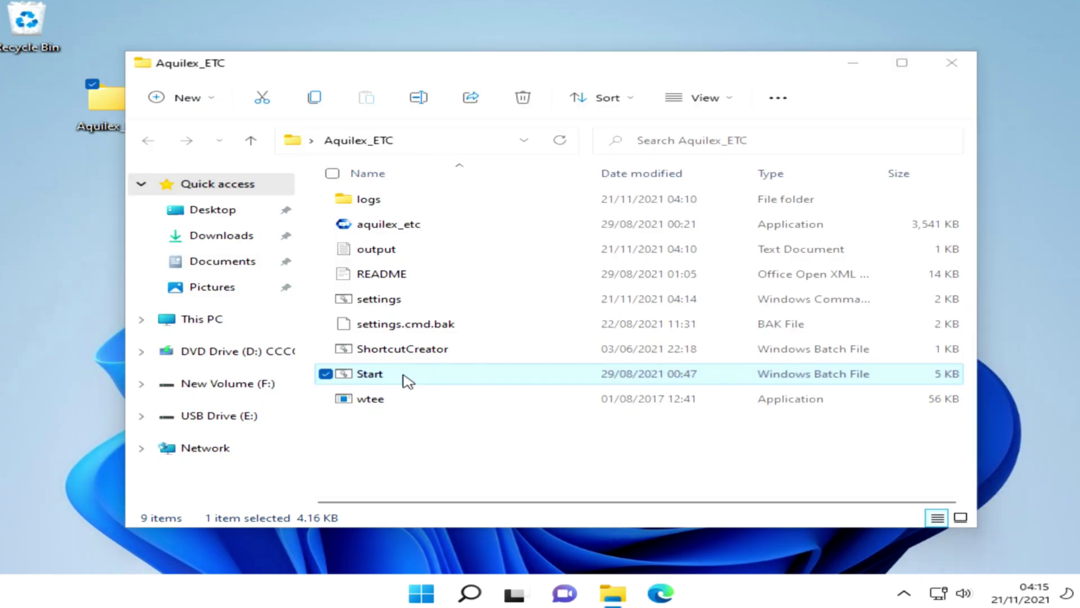
pyautogui.doubleClick(404, 376)
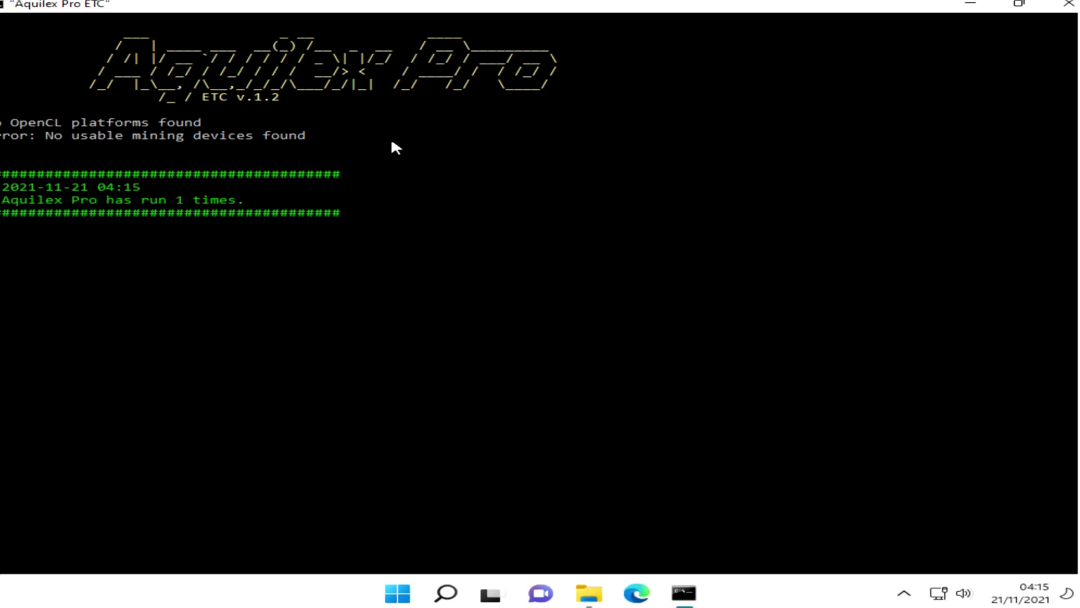
pyautogui.click(1062, 12)
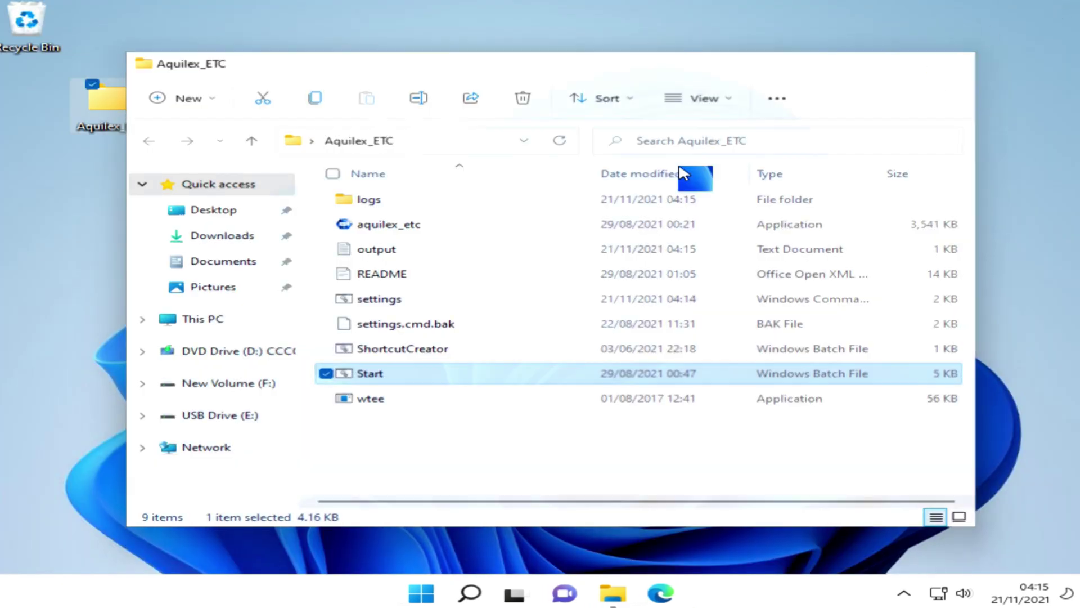